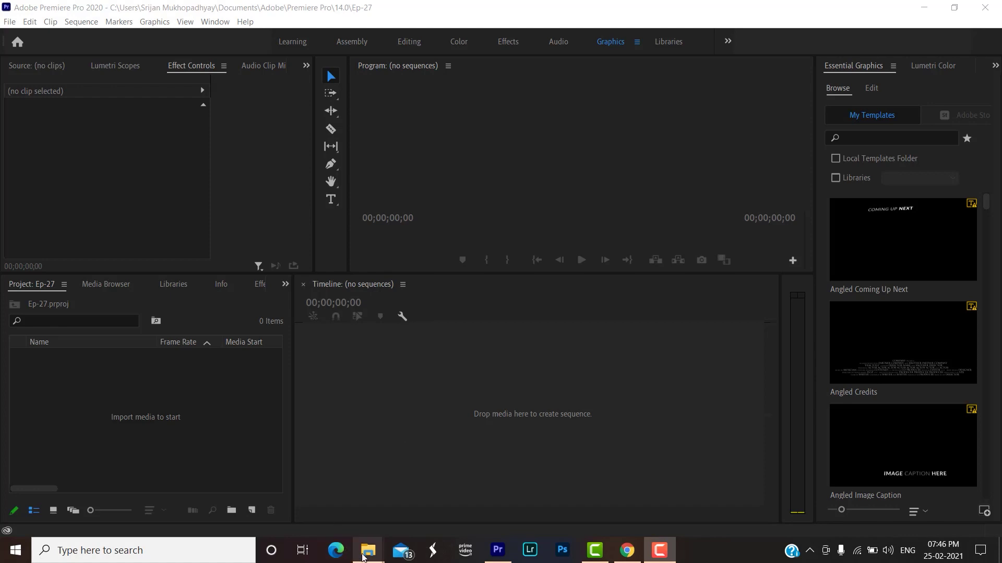
Step: Bring File Explorer forward and navigate via DATA > YOUTUBE > YOUTUBE CONTENT into the Ep-24 folder
{"action": "mouse_move", "coordinate": [368, 552]}
{"action": "mouse_move", "coordinate": [352, 492]}
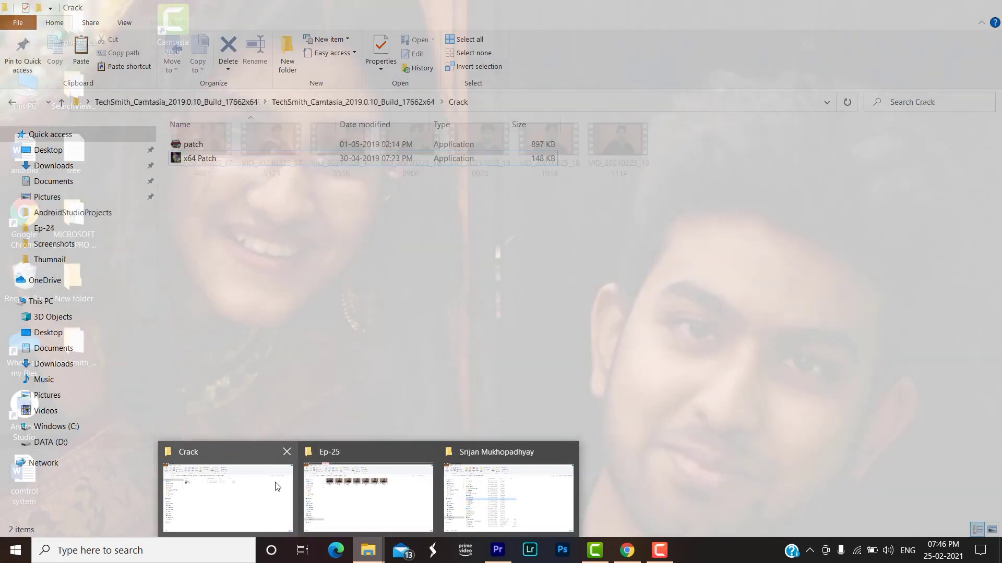
{"action": "left_click", "coordinate": [343, 490]}
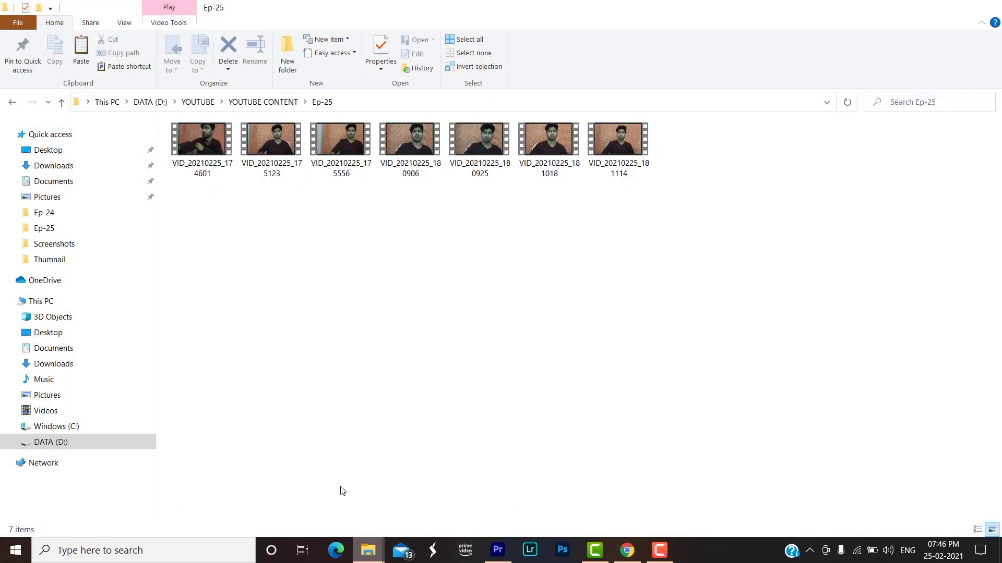
{"action": "left_click", "coordinate": [62, 103]}
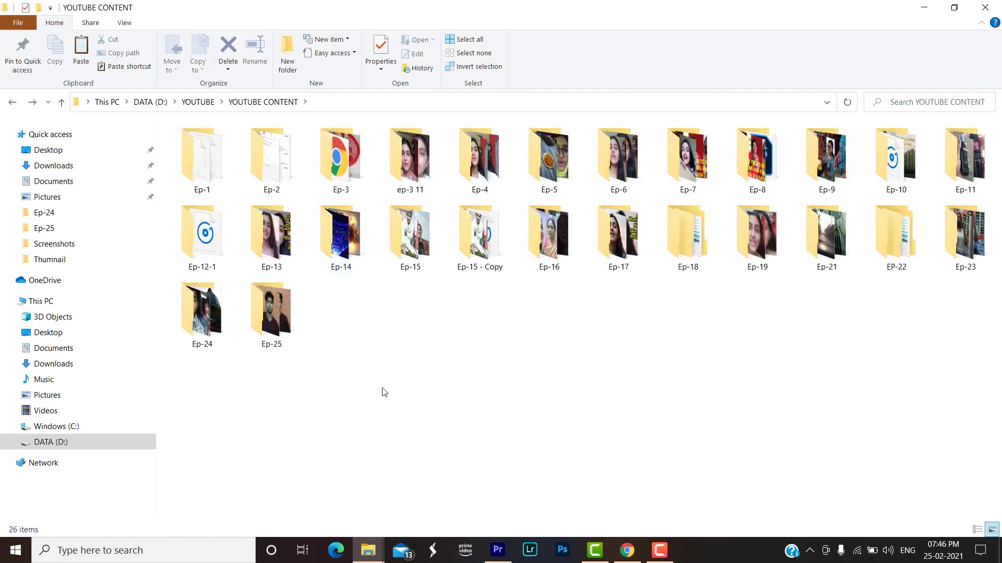
{"action": "key", "text": "alt+Up"}
{"action": "key", "text": "alt+Up"}
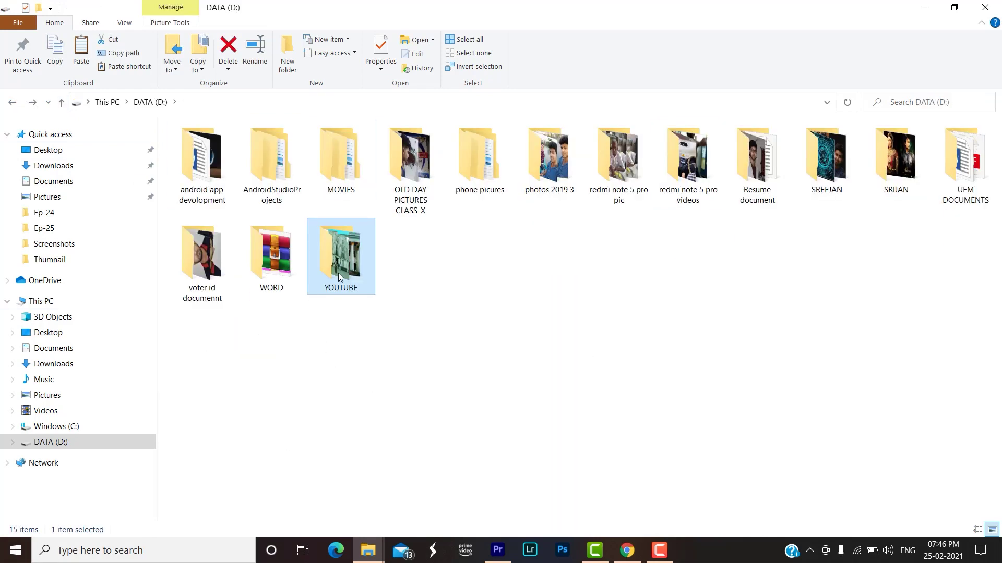
{"action": "double_click", "coordinate": [338, 273]}
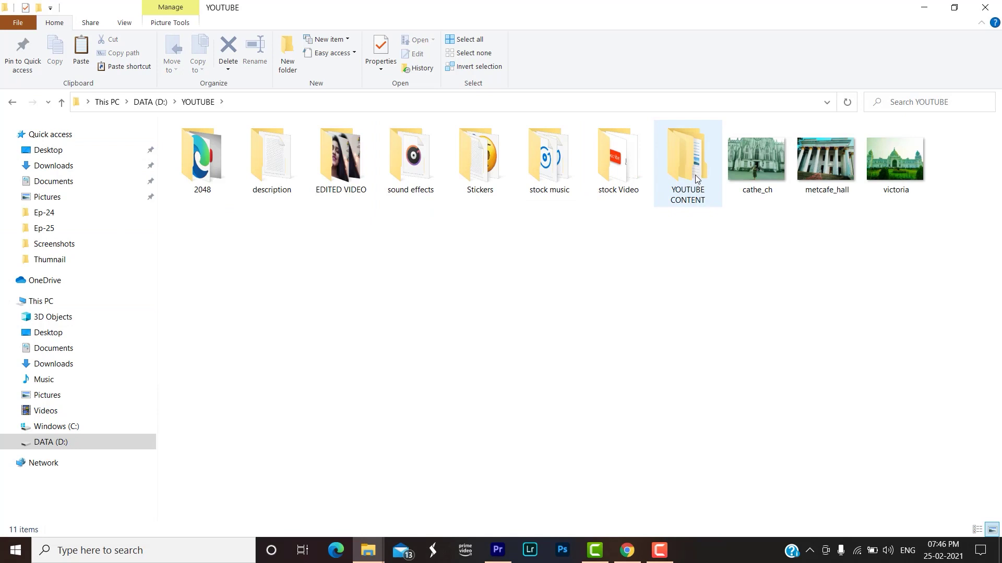
{"action": "double_click", "coordinate": [696, 179]}
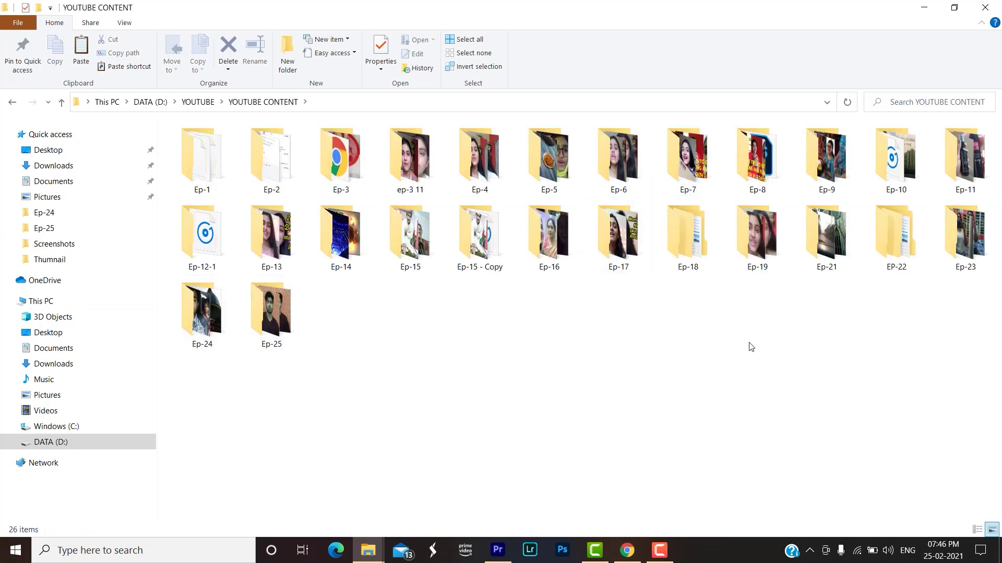
{"action": "double_click", "coordinate": [219, 333]}
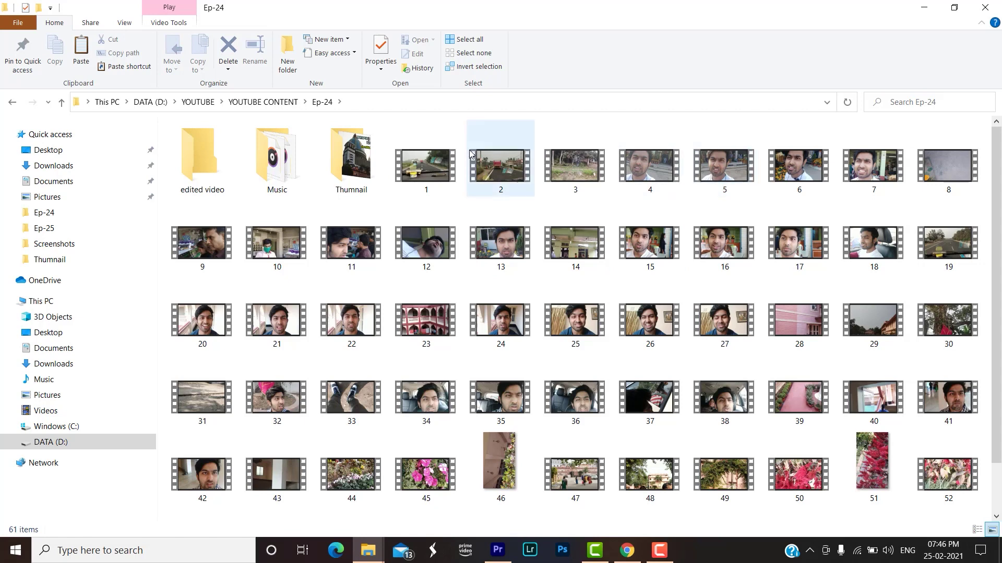
Step: Check Ep-24's clip 1 keeps the name 1, then go back and open the Ep-25 folder
{"action": "left_click", "coordinate": [435, 154]}
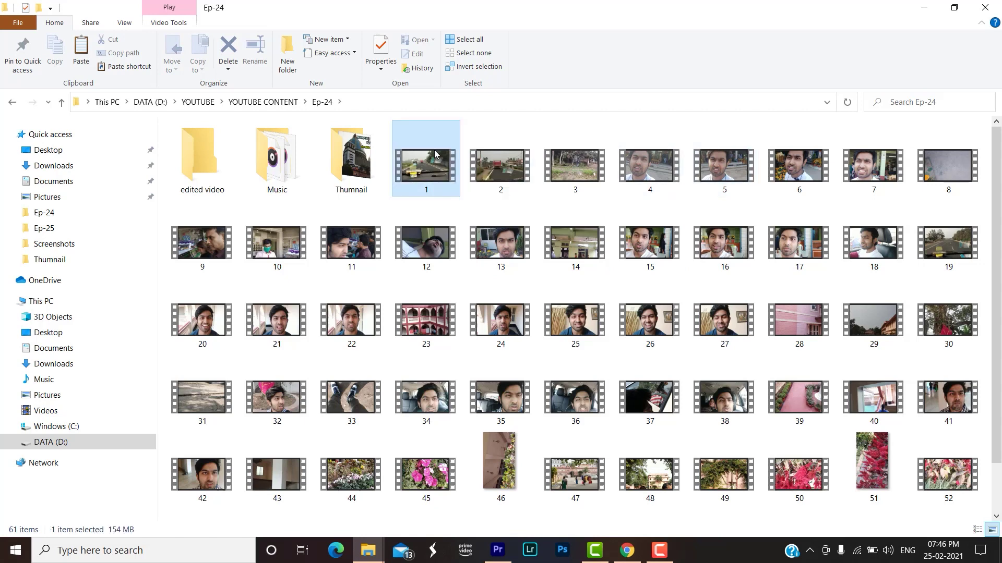
{"action": "right_click", "coordinate": [435, 154]}
{"action": "left_click", "coordinate": [472, 422]}
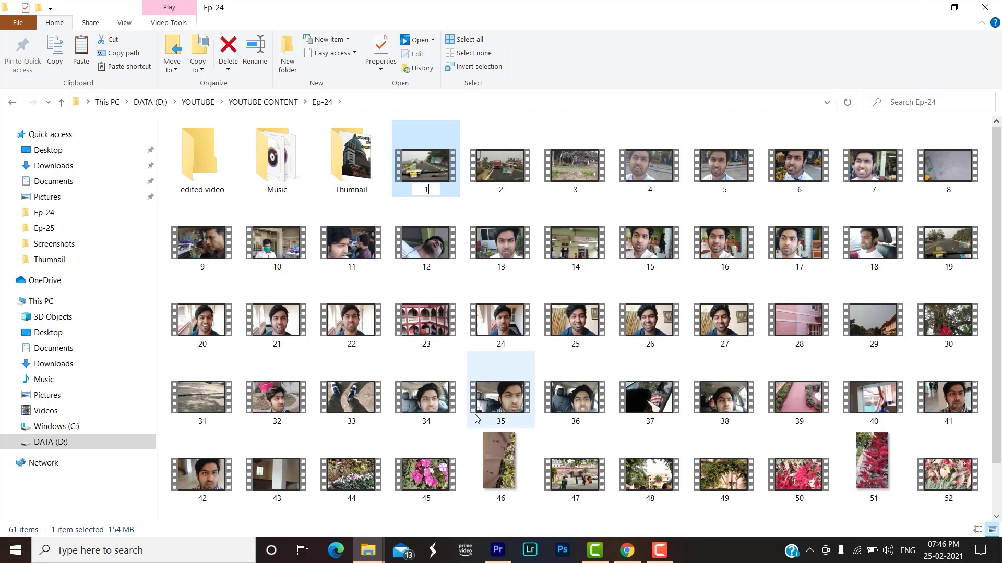
{"action": "left_click", "coordinate": [449, 107]}
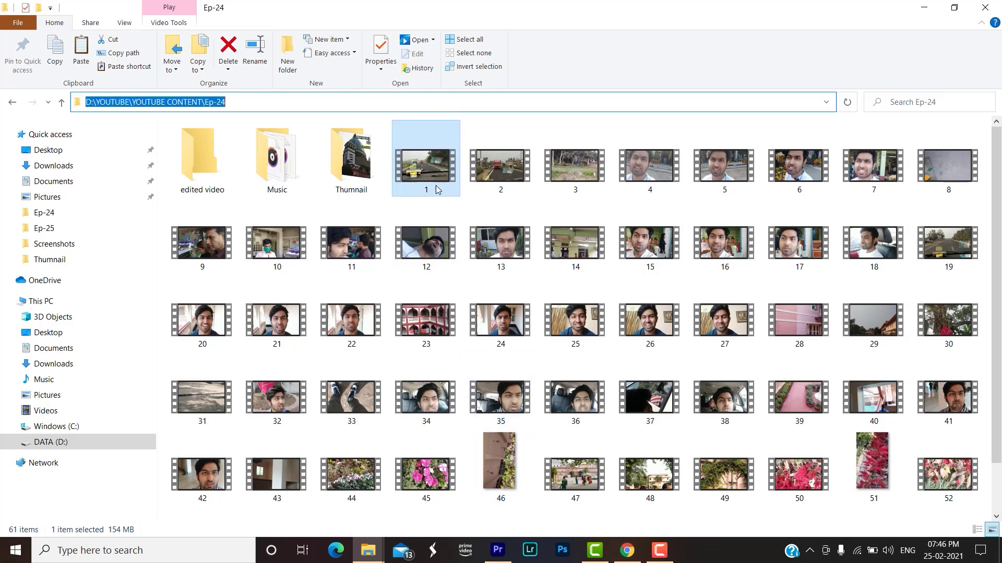
{"action": "left_click", "coordinate": [14, 103]}
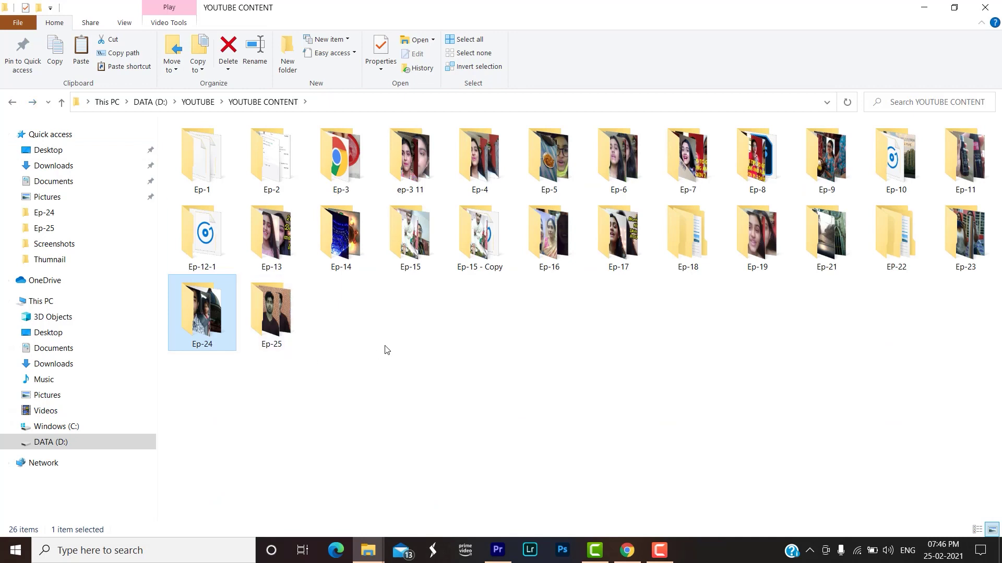
{"action": "double_click", "coordinate": [287, 320]}
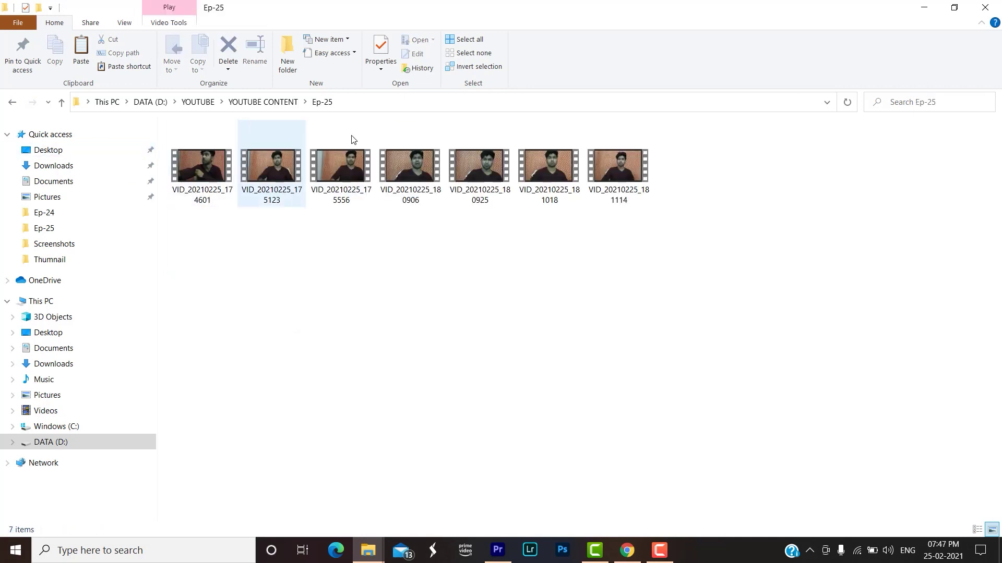
Step: Rename the first two Ep-25 videos to 1 and 2
{"action": "left_click", "coordinate": [200, 181]}
{"action": "right_click", "coordinate": [200, 181]}
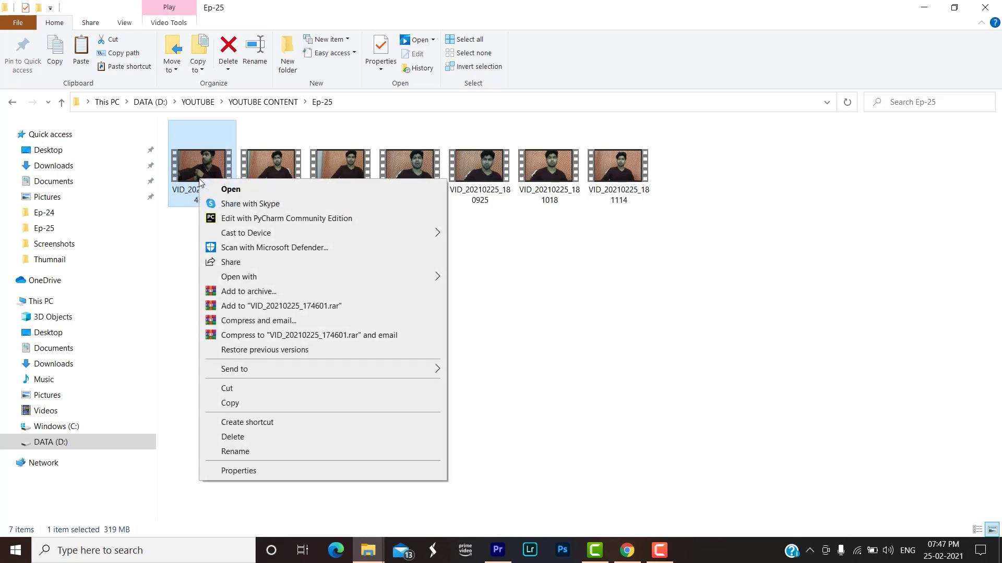
{"action": "left_click", "coordinate": [298, 454]}
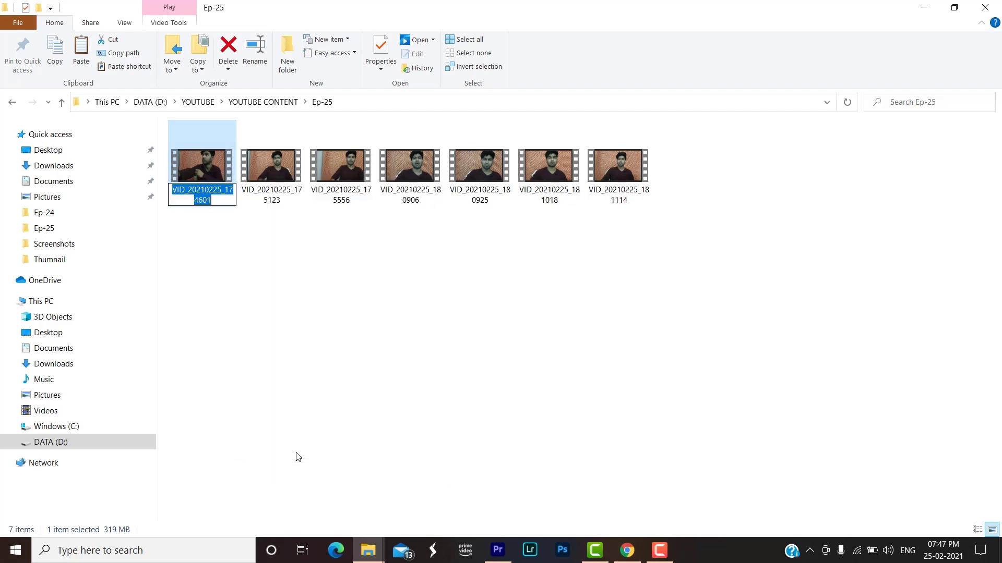
{"action": "type", "text": "1"}
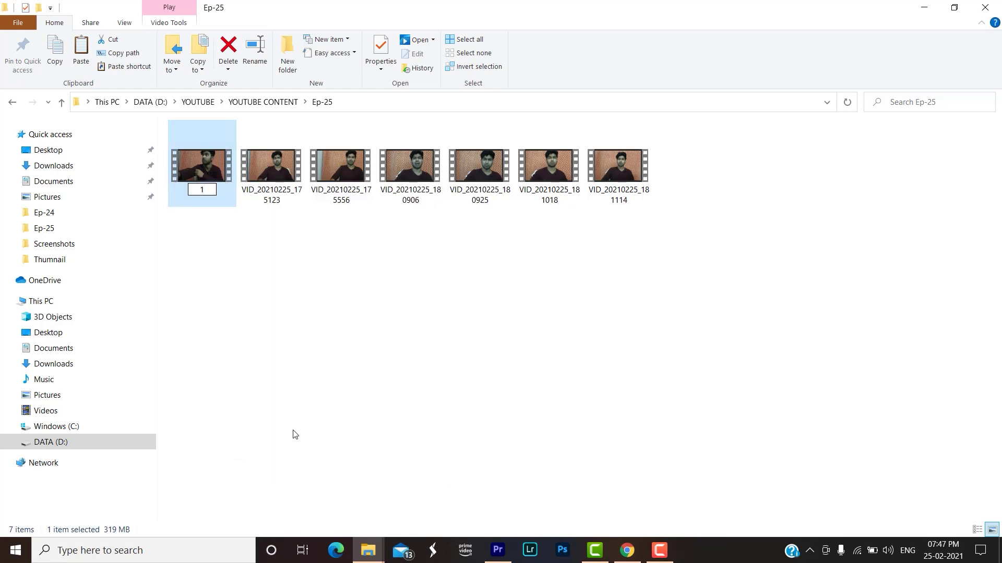
{"action": "key", "text": "Return"}
{"action": "right_click", "coordinate": [274, 164]}
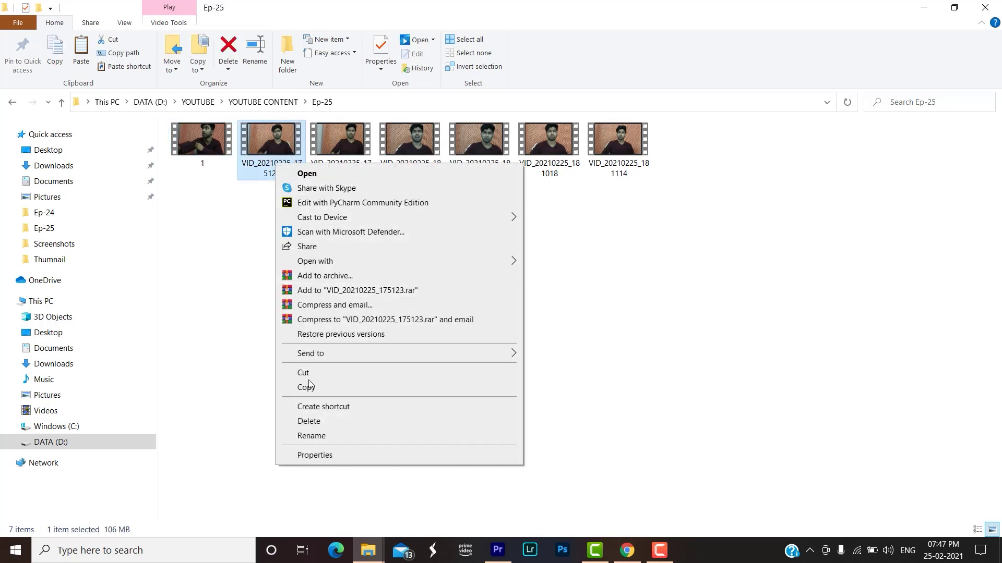
{"action": "left_click", "coordinate": [297, 435]}
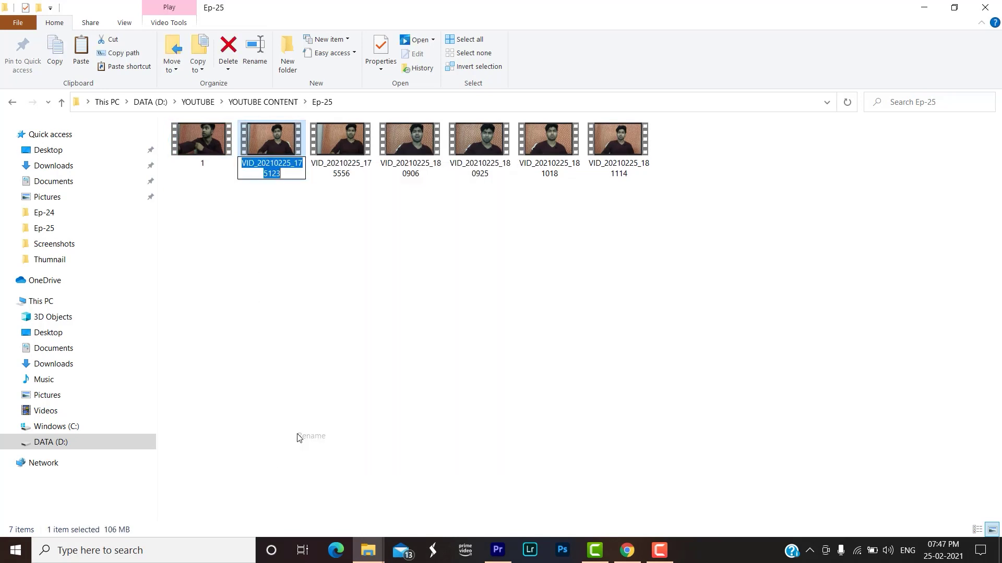
{"action": "type", "text": "2"}
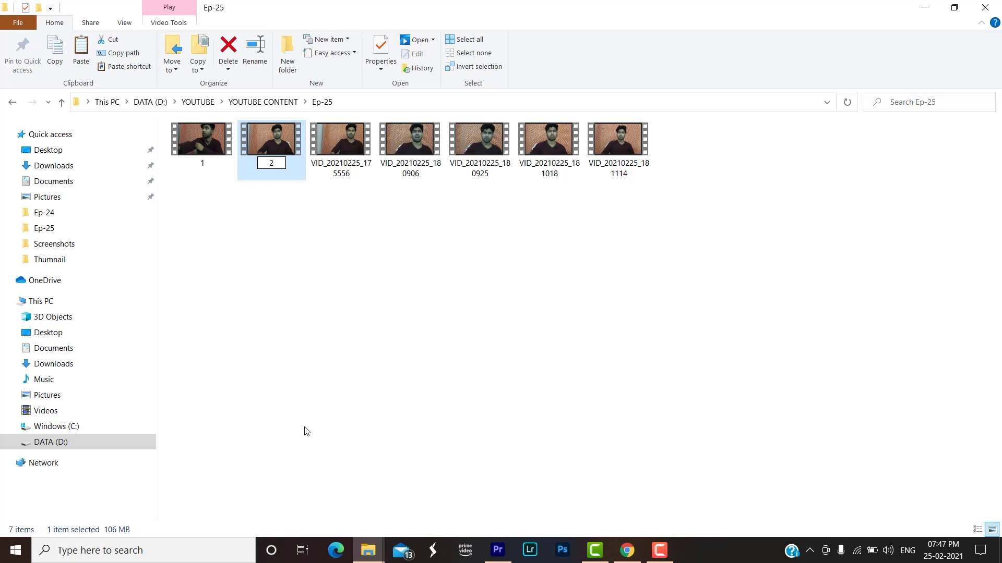
{"action": "key", "text": "Return"}
{"action": "left_click", "coordinate": [347, 371]}
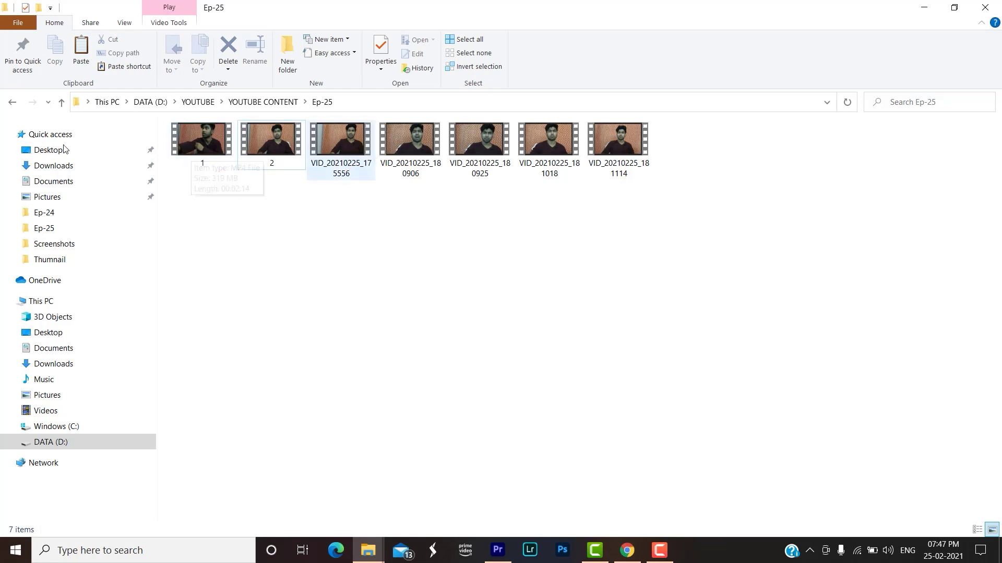
Step: Review the numbered clips in the Ep-24 folder, then return to Premiere Pro
{"action": "left_click", "coordinate": [12, 103]}
{"action": "double_click", "coordinate": [197, 304]}
{"action": "scroll", "coordinate": [418, 178], "scroll_direction": "down", "scroll_amount": 1}
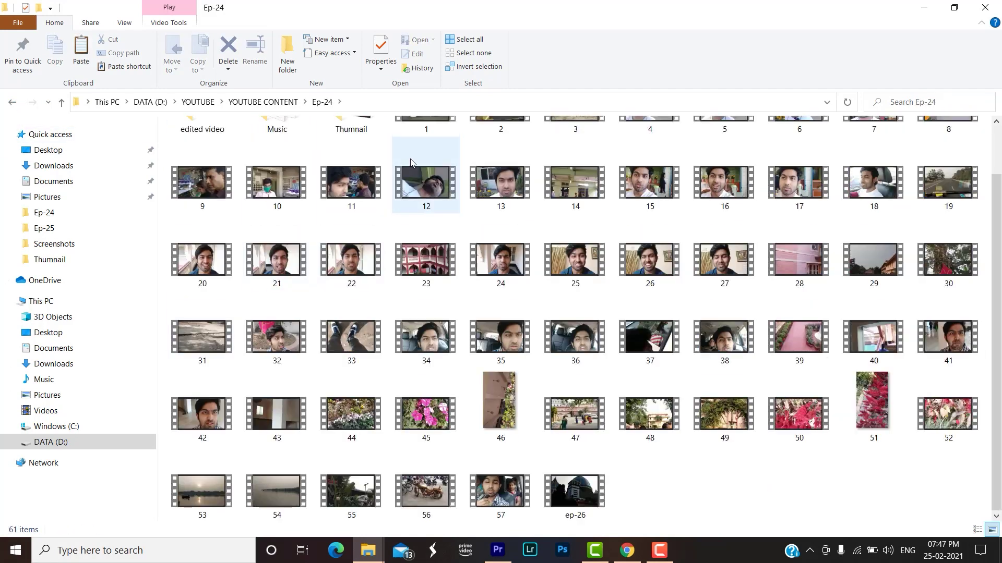
{"action": "scroll", "coordinate": [497, 505], "scroll_direction": "up", "scroll_amount": 1}
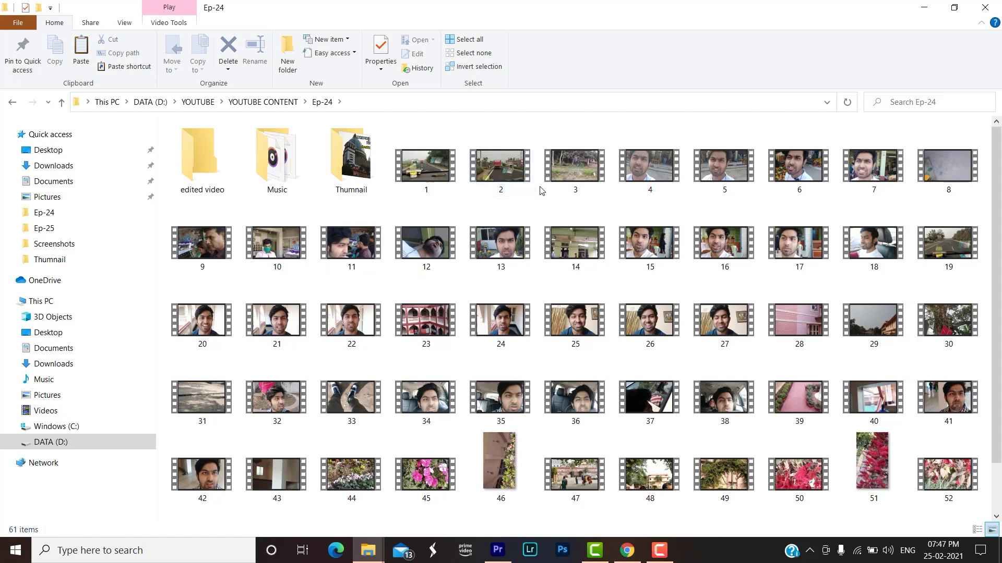
{"action": "scroll", "coordinate": [670, 204], "scroll_direction": "down", "scroll_amount": 1}
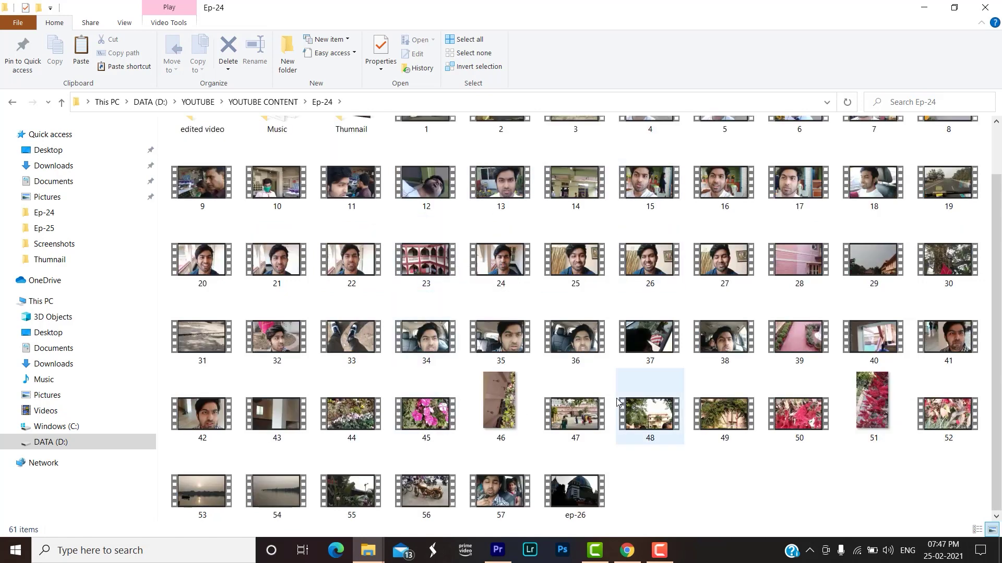
{"action": "left_click", "coordinate": [497, 552]}
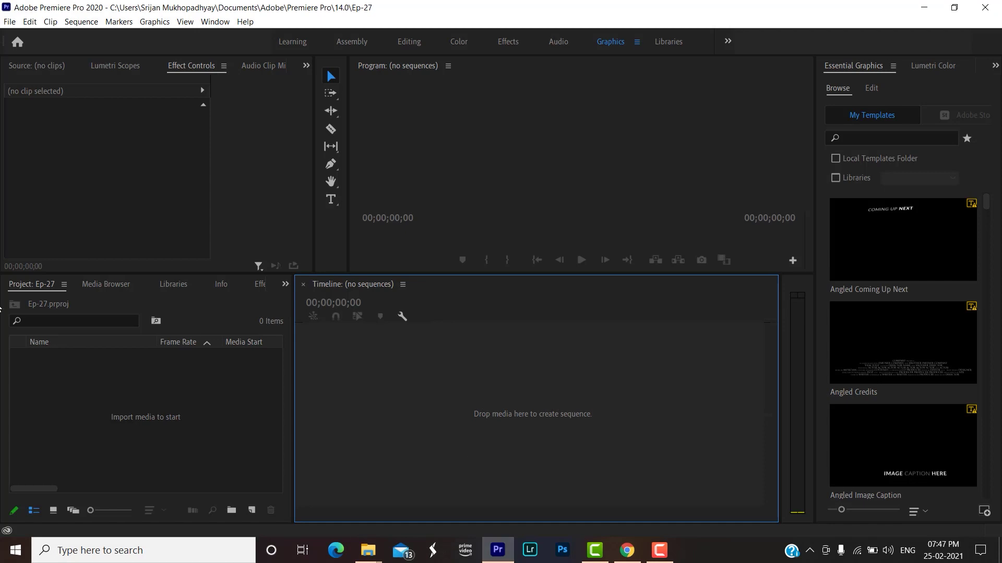
Step: In the Media Browser, expand D: (DATA) > YOUTUBE > YOUTUBE CONTENT, widen the tree, and select Ep-24
{"action": "left_click", "coordinate": [102, 285]}
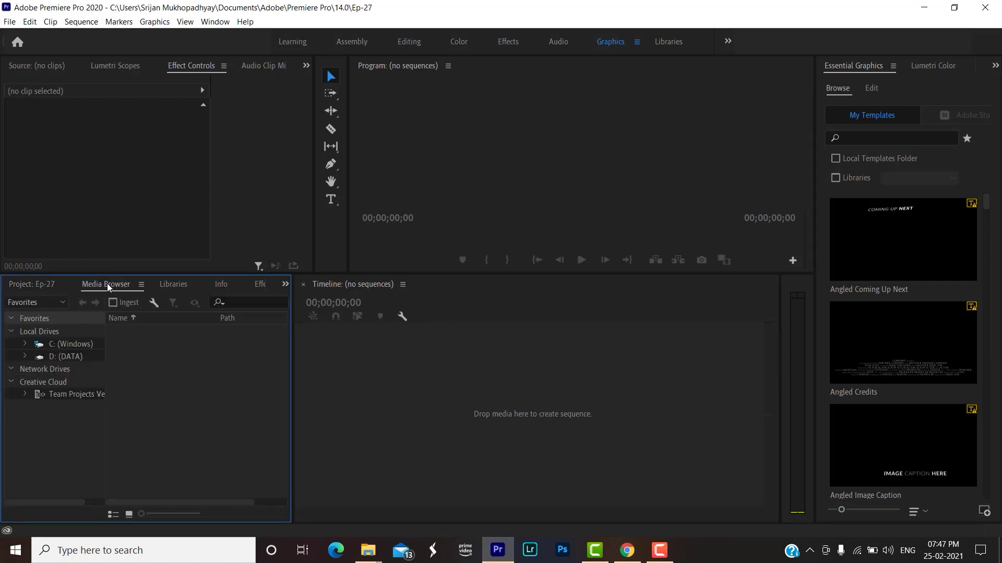
{"action": "left_click", "coordinate": [27, 359]}
{"action": "scroll", "coordinate": [68, 371], "scroll_direction": "down", "scroll_amount": 1}
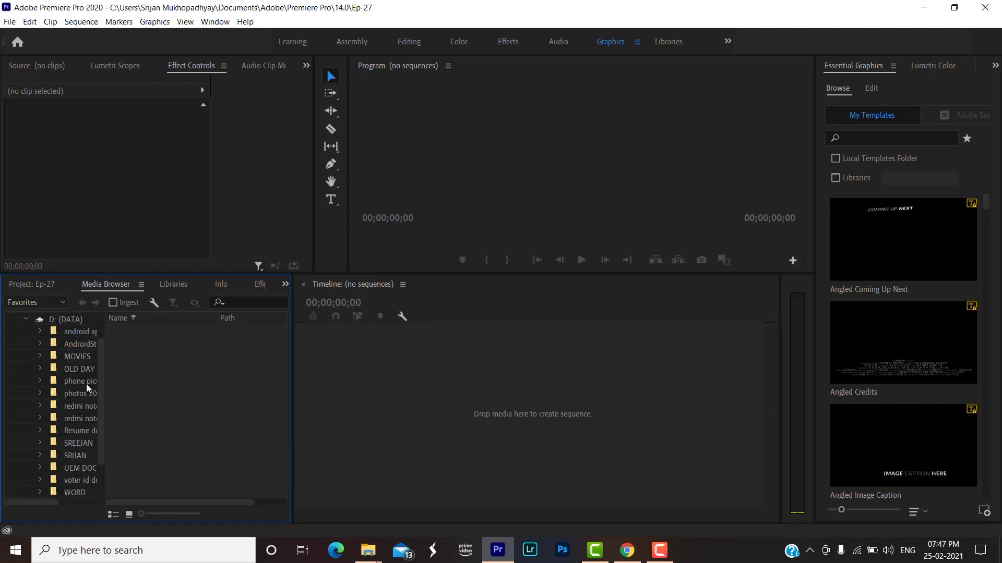
{"action": "scroll", "coordinate": [65, 424], "scroll_direction": "down", "scroll_amount": 2}
{"action": "left_click", "coordinate": [41, 456]}
{"action": "scroll", "coordinate": [72, 414], "scroll_direction": "down", "scroll_amount": 4}
{"action": "left_click_drag", "start_coordinate": [104, 384], "coordinate": [146, 379]}
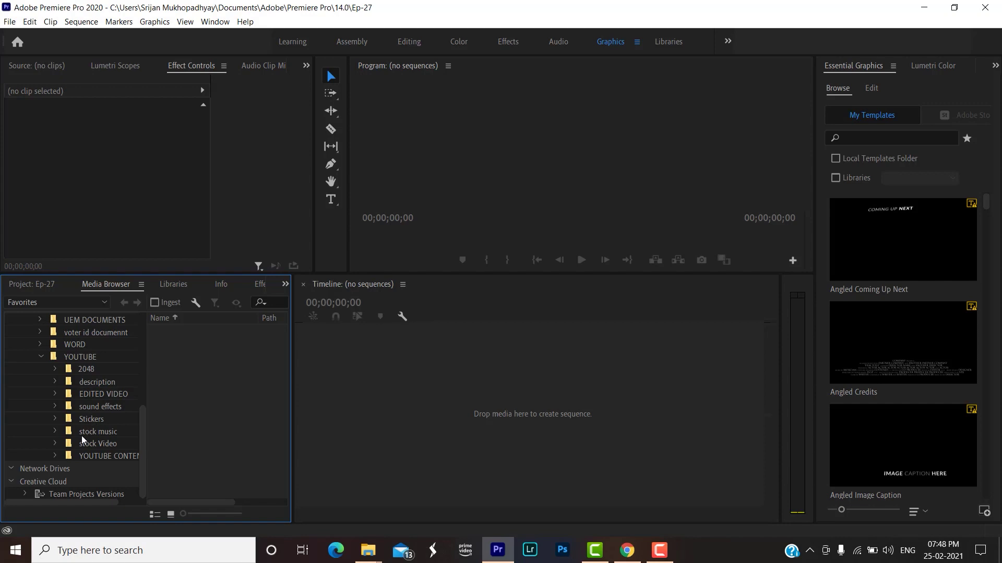
{"action": "left_click", "coordinate": [55, 457]}
{"action": "scroll", "coordinate": [83, 449], "scroll_direction": "down", "scroll_amount": 3}
{"action": "scroll", "coordinate": [98, 433], "scroll_direction": "down", "scroll_amount": 3}
{"action": "scroll", "coordinate": [98, 432], "scroll_direction": "down", "scroll_amount": 3}
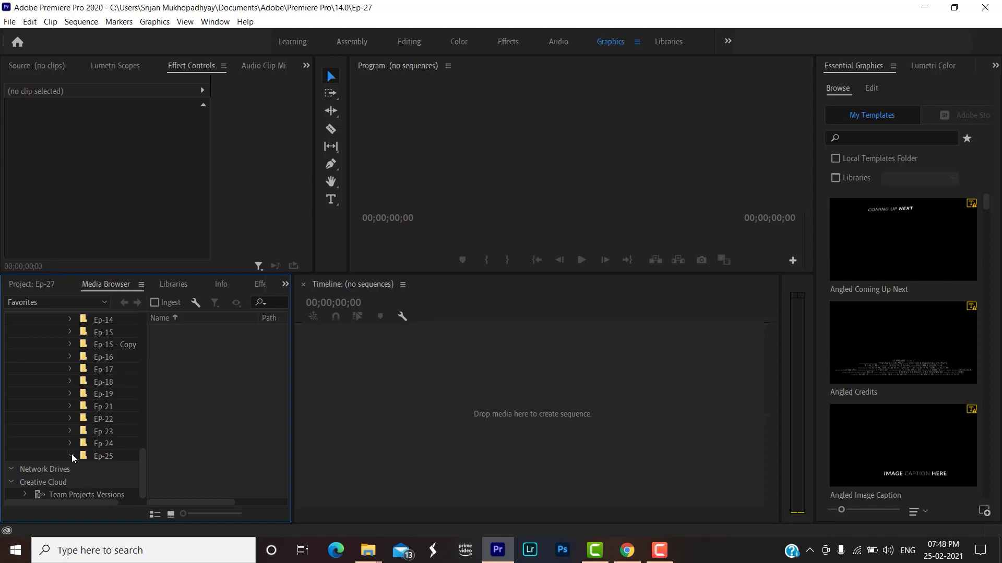
{"action": "left_click", "coordinate": [90, 444]}
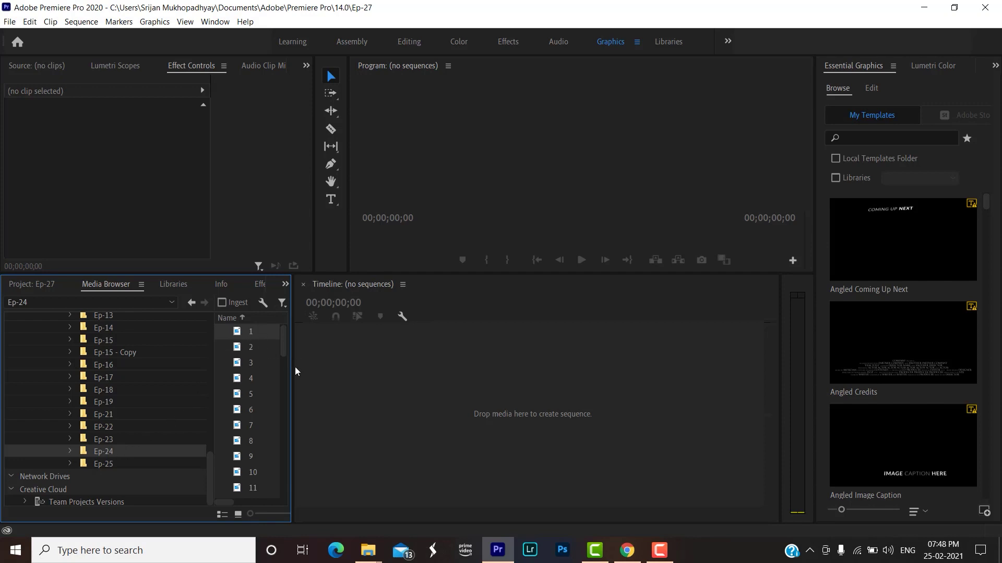
Step: Widen the Media Browser panel and scroll the Ep-24 file list to the top
{"action": "left_click_drag", "start_coordinate": [295, 371], "coordinate": [356, 370]}
{"action": "scroll", "coordinate": [259, 352], "scroll_direction": "down", "scroll_amount": 8}
{"action": "scroll", "coordinate": [258, 353], "scroll_direction": "up", "scroll_amount": 4}
{"action": "scroll", "coordinate": [261, 352], "scroll_direction": "up", "scroll_amount": 4}
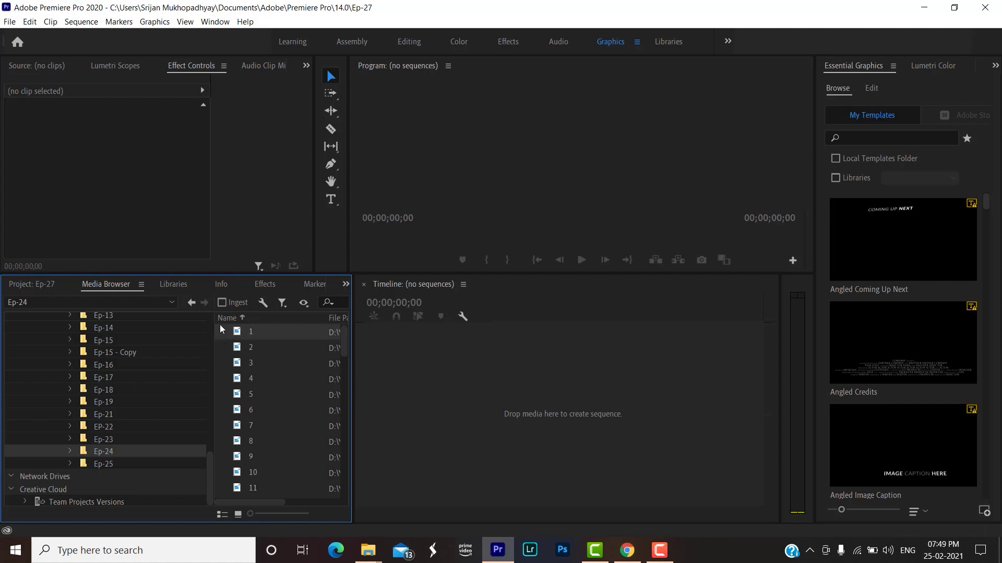
Step: Select the numbered clips starting at 1 and drop them onto the Timeline as new sequence 1
{"action": "mouse_move", "coordinate": [220, 326]}
{"action": "left_mouse_down"}
{"action": "mouse_move", "coordinate": [275, 434]}
{"action": "mouse_move", "coordinate": [281, 518]}
{"action": "mouse_move", "coordinate": [301, 513]}
{"action": "mouse_move", "coordinate": [295, 501]}
{"action": "mouse_move", "coordinate": [266, 520]}
{"action": "left_mouse_up"}
{"action": "scroll", "coordinate": [267, 519], "scroll_direction": "down", "scroll_amount": 9}
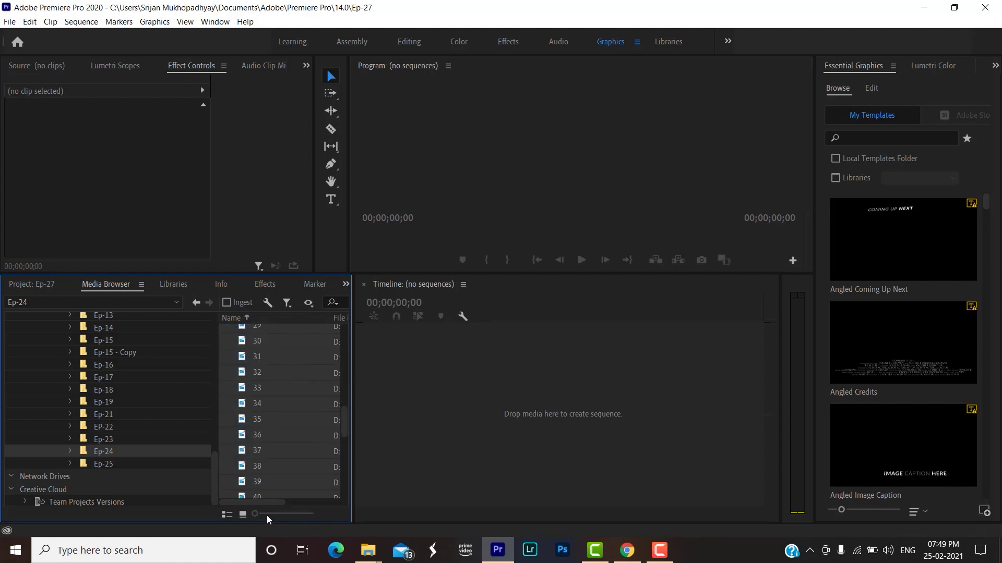
{"action": "scroll", "coordinate": [280, 467], "scroll_direction": "down", "scroll_amount": 2}
{"action": "scroll", "coordinate": [282, 465], "scroll_direction": "up", "scroll_amount": 2}
{"action": "scroll", "coordinate": [280, 425], "scroll_direction": "up", "scroll_amount": 2}
{"action": "scroll", "coordinate": [279, 422], "scroll_direction": "up", "scroll_amount": 4}
{"action": "scroll", "coordinate": [278, 418], "scroll_direction": "up", "scroll_amount": 3}
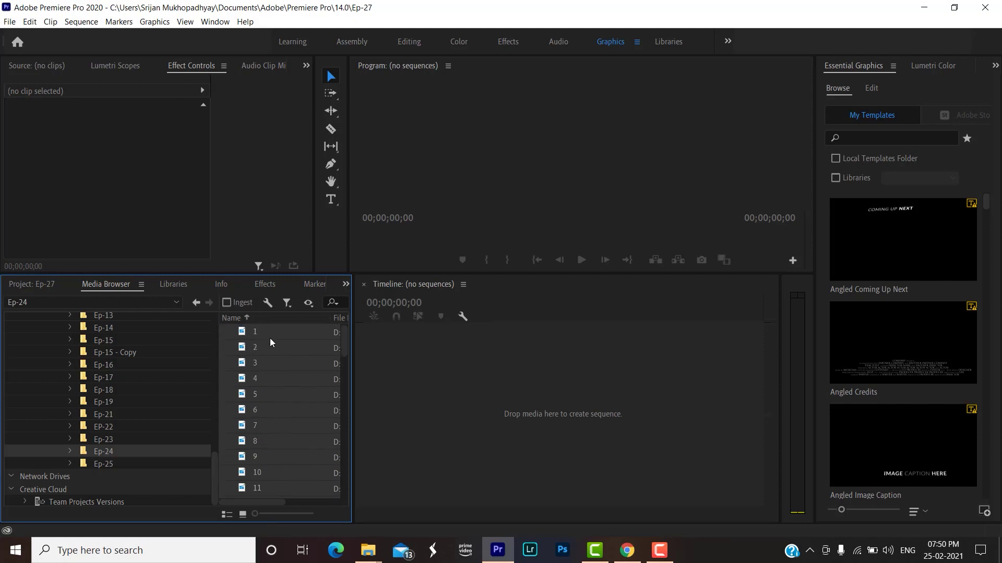
{"action": "left_click_drag", "start_coordinate": [270, 335], "coordinate": [465, 369]}
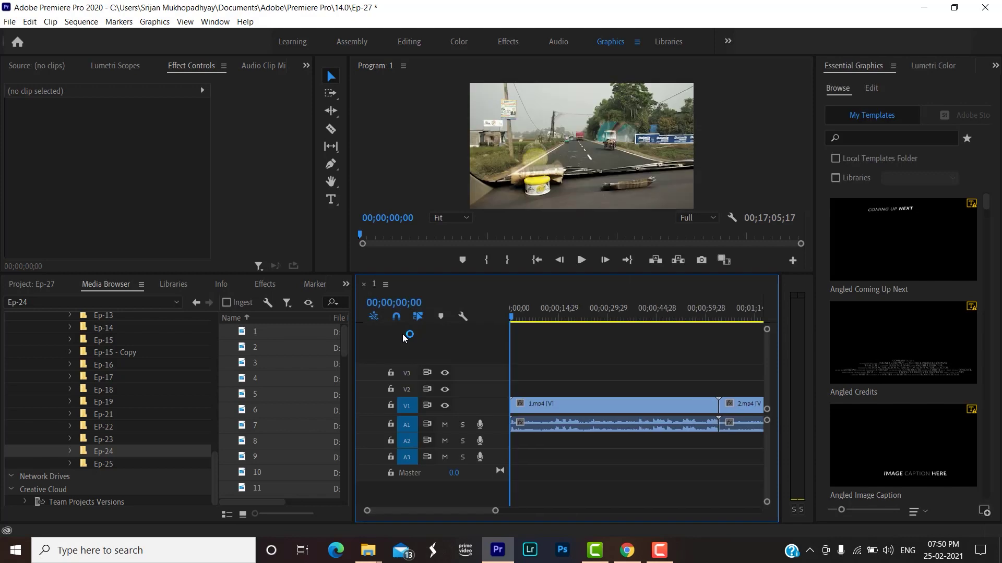
Step: Zoom and scroll the Sequence 1 timeline to confirm clips 1.mp4 through 40.mp4, ending at 00;17;05;17
{"action": "left_click_drag", "start_coordinate": [496, 512], "coordinate": [561, 512]}
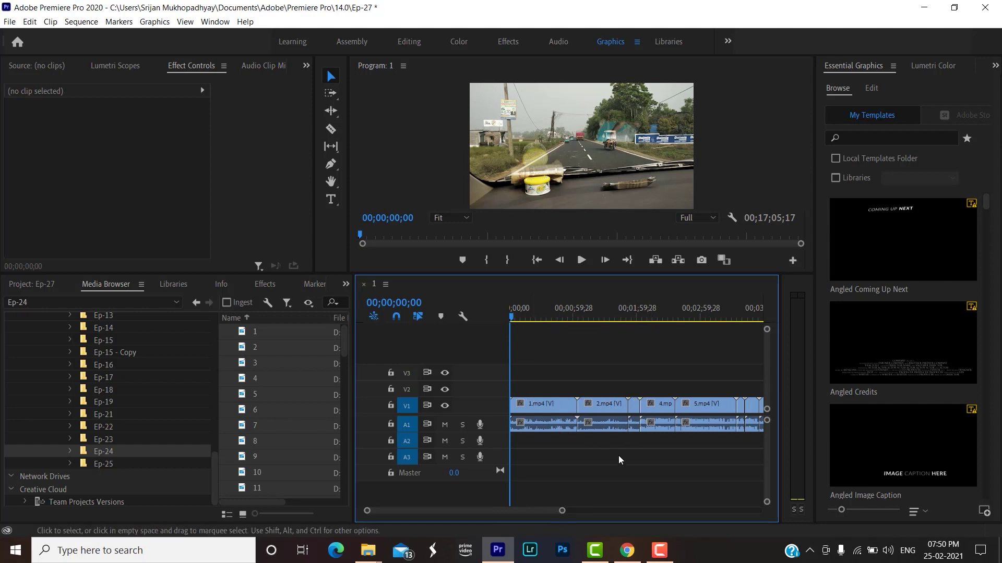
{"action": "mouse_move", "coordinate": [562, 511]}
{"action": "left_mouse_down"}
{"action": "mouse_move", "coordinate": [494, 519]}
{"action": "mouse_move", "coordinate": [513, 522]}
{"action": "left_mouse_up"}
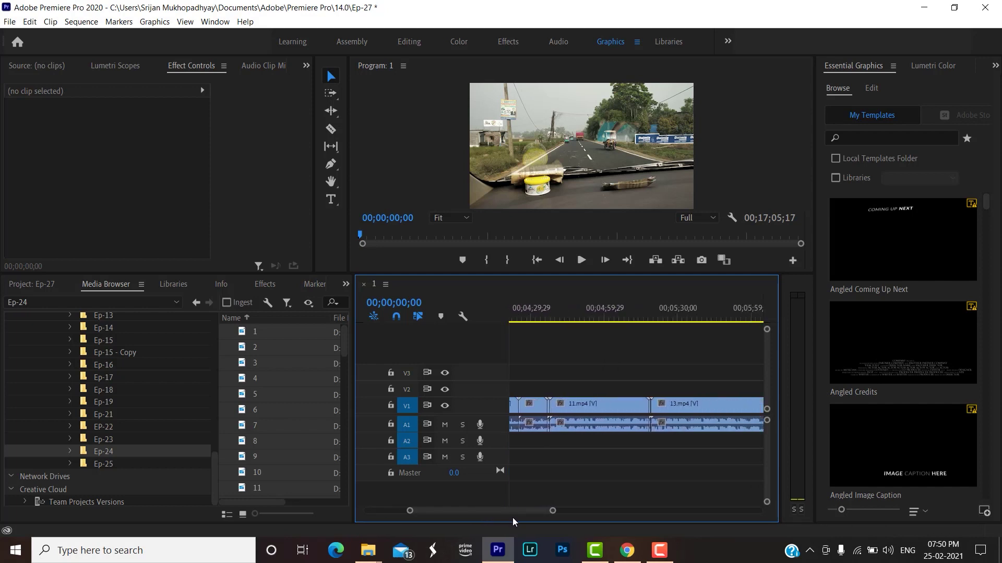
{"action": "mouse_move", "coordinate": [514, 522]}
{"action": "left_mouse_down"}
{"action": "mouse_move", "coordinate": [542, 529]}
{"action": "mouse_move", "coordinate": [507, 510]}
{"action": "left_mouse_up"}
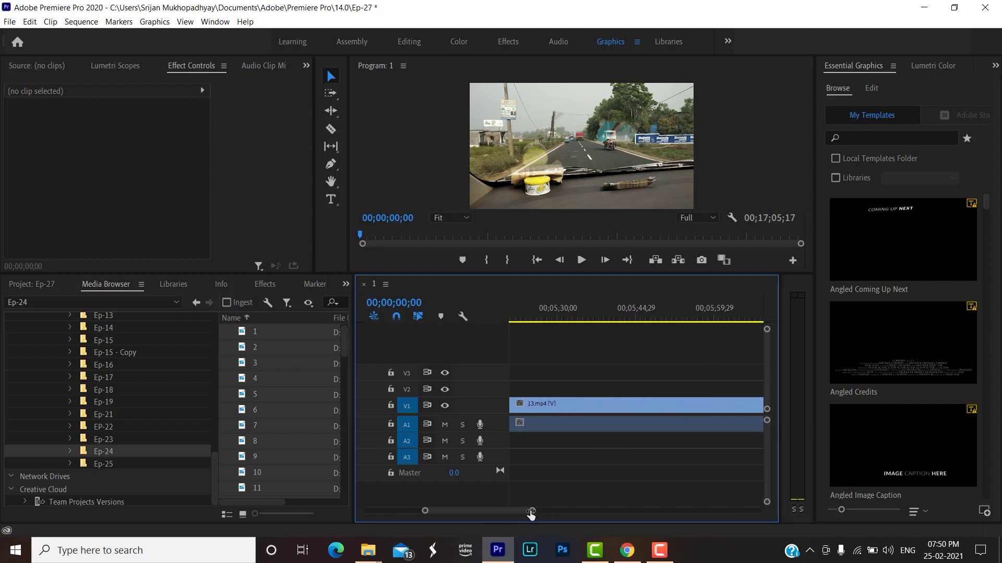
{"action": "left_click_drag", "start_coordinate": [498, 517], "coordinate": [492, 514]}
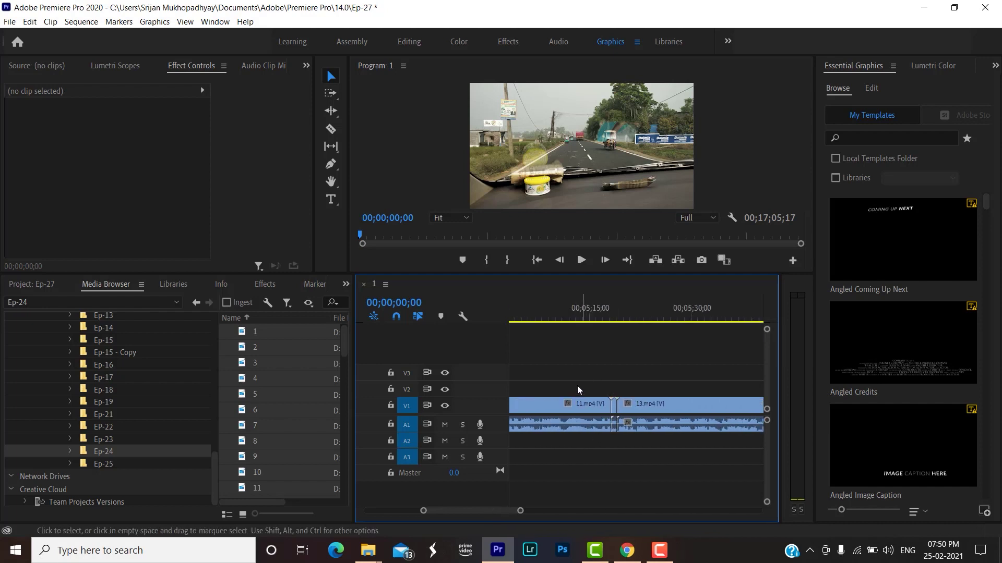
{"action": "left_click_drag", "start_coordinate": [501, 511], "coordinate": [628, 510]}
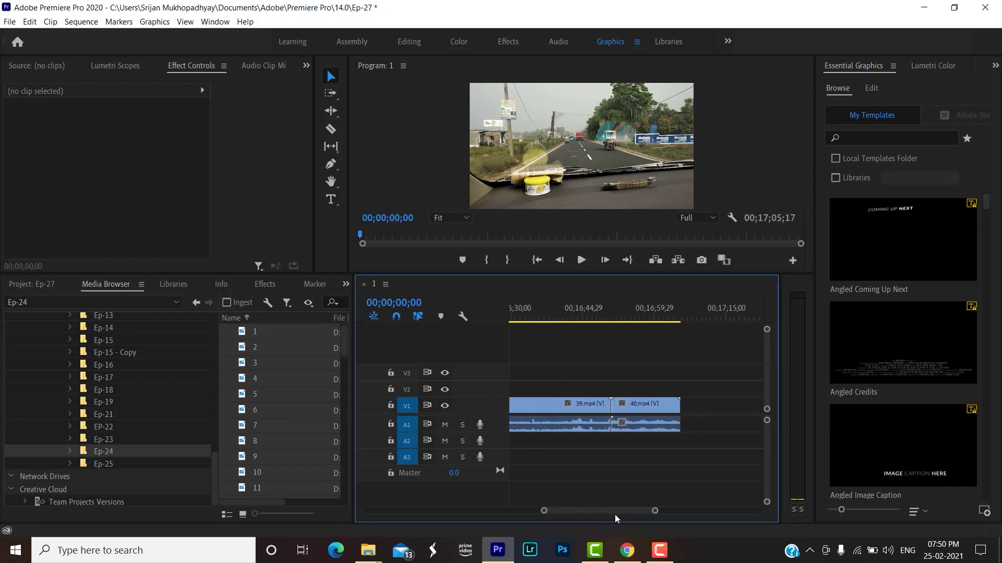
Step: Append clips 41 through 50 after 40.mp4 at the end of the sequence
{"action": "left_click", "coordinate": [649, 321]}
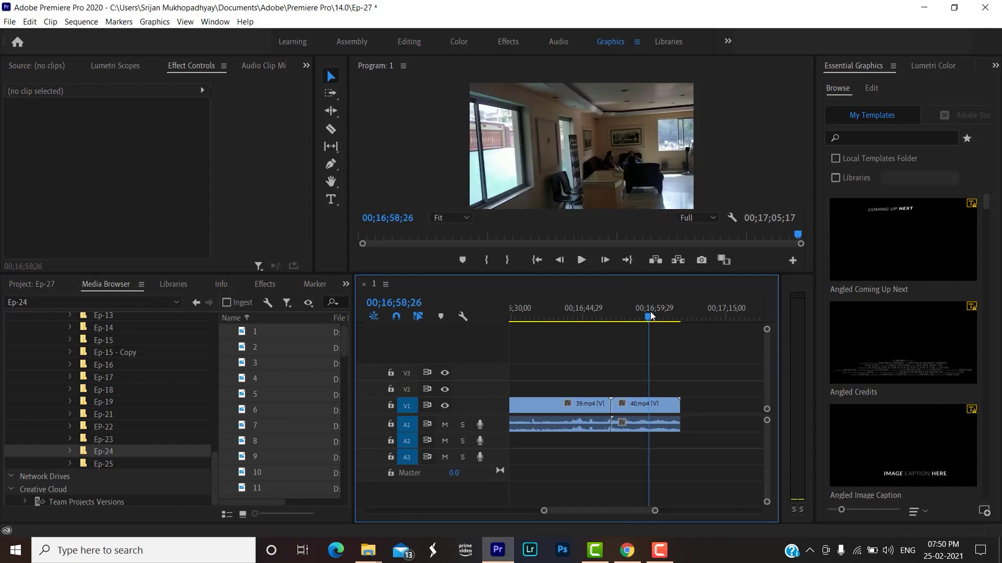
{"action": "scroll", "coordinate": [276, 376], "scroll_direction": "down", "scroll_amount": 10}
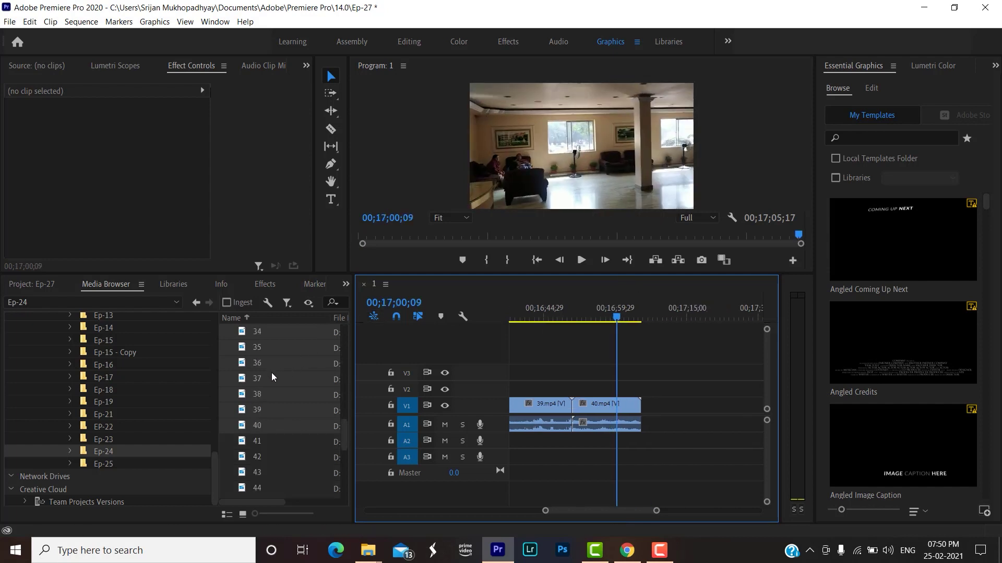
{"action": "scroll", "coordinate": [271, 383], "scroll_direction": "down", "scroll_amount": 3}
{"action": "left_click_drag", "start_coordinate": [230, 348], "coordinate": [280, 510]}
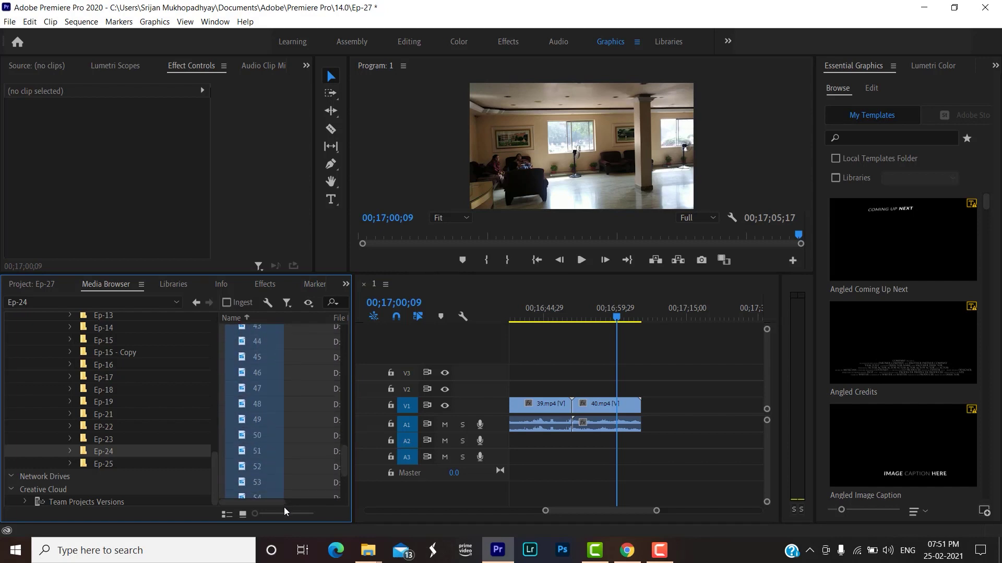
{"action": "scroll", "coordinate": [282, 470], "scroll_direction": "up", "scroll_amount": 3}
{"action": "left_click_drag", "start_coordinate": [316, 395], "coordinate": [666, 412]}
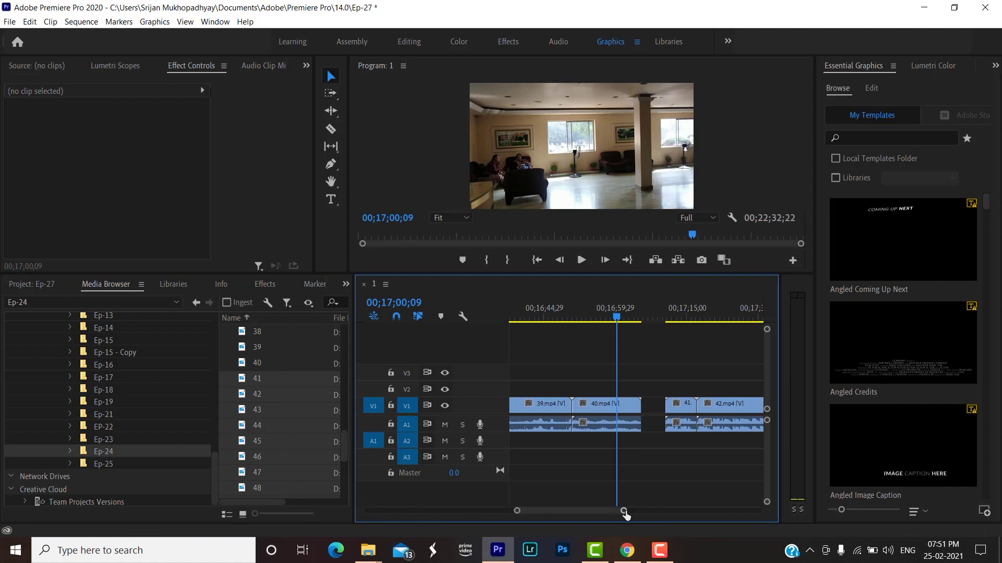
{"action": "left_click_drag", "start_coordinate": [623, 511], "coordinate": [749, 523]}
Step: Add clips 56 and 57 at the end of the sequence
{"action": "scroll", "coordinate": [263, 420], "scroll_direction": "down", "scroll_amount": 2}
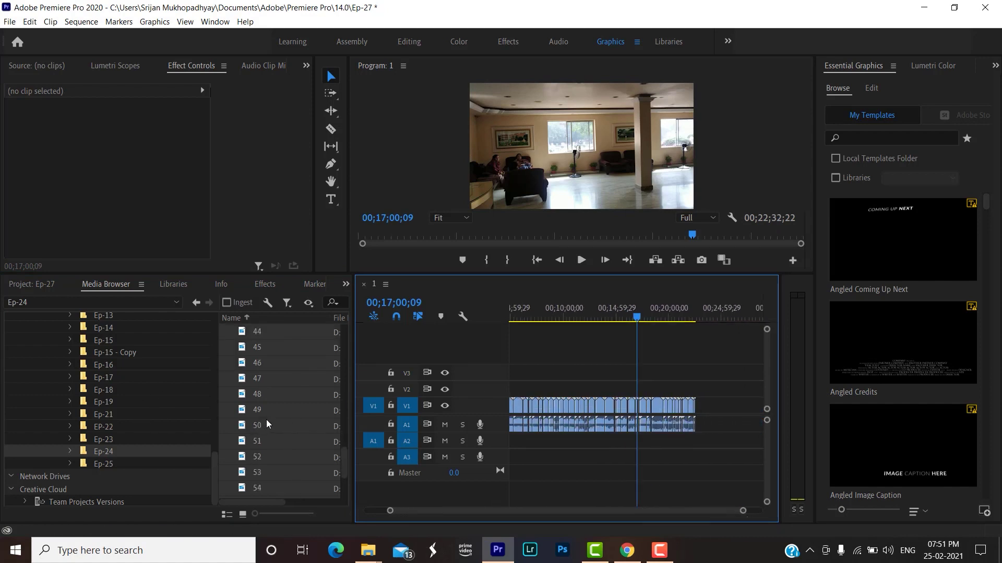
{"action": "scroll", "coordinate": [275, 425], "scroll_direction": "down", "scroll_amount": 3}
{"action": "left_click", "coordinate": [273, 413]}
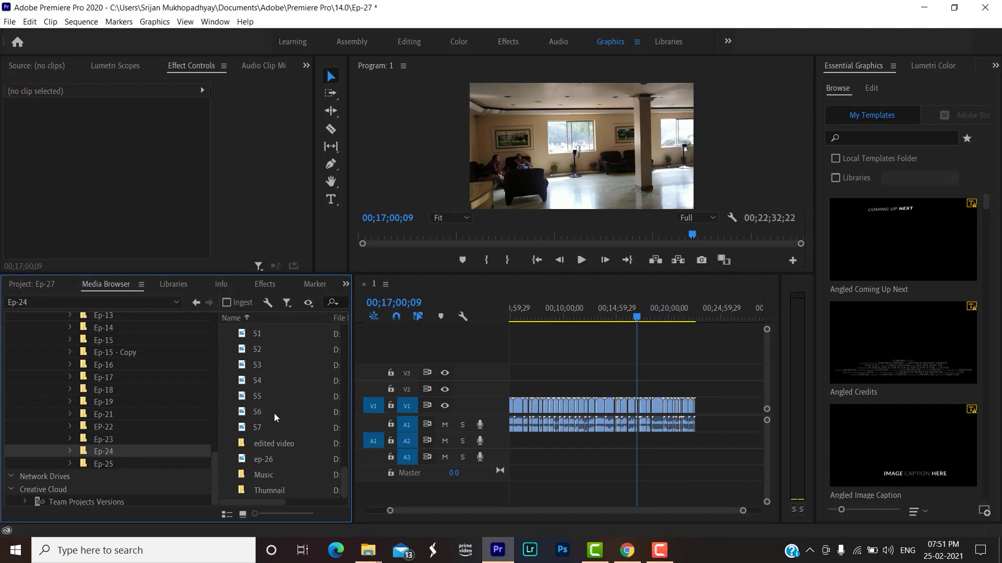
{"action": "left_click_drag", "start_coordinate": [279, 416], "coordinate": [716, 414]}
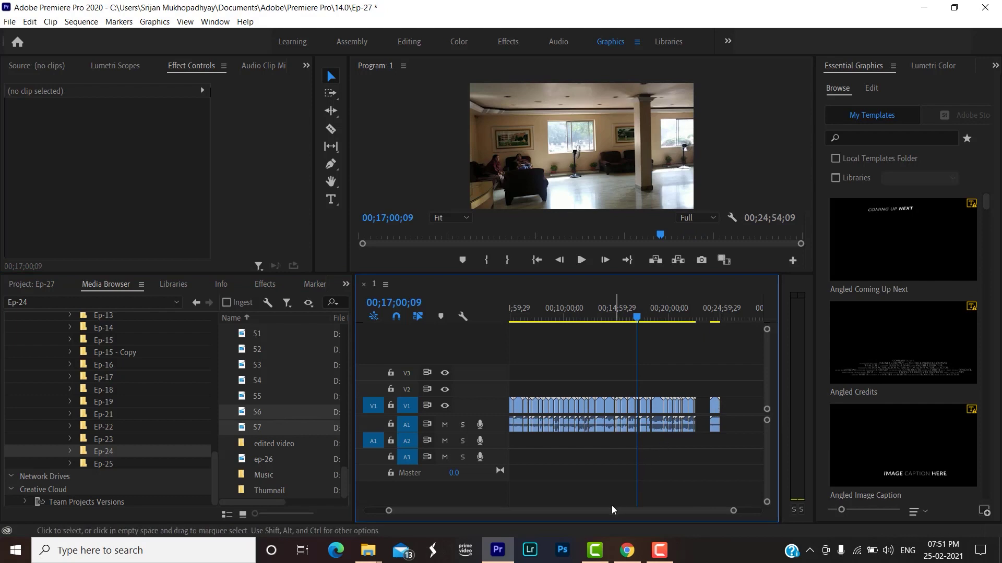
Step: Delete the empty gap before clips 56 and 57 so the sequence runs continuously
{"action": "left_click_drag", "start_coordinate": [598, 510], "coordinate": [576, 510]}
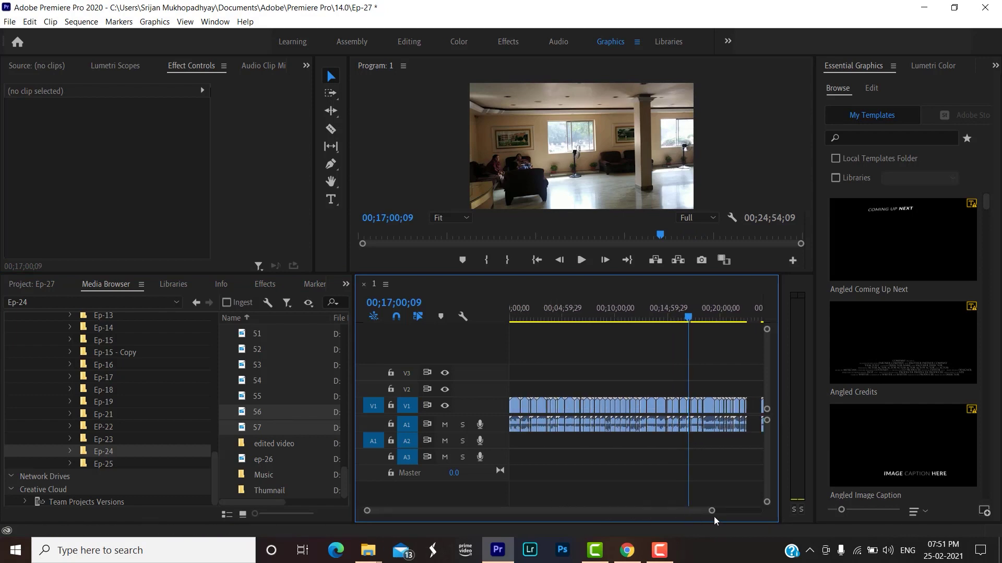
{"action": "left_click_drag", "start_coordinate": [711, 511], "coordinate": [639, 511]}
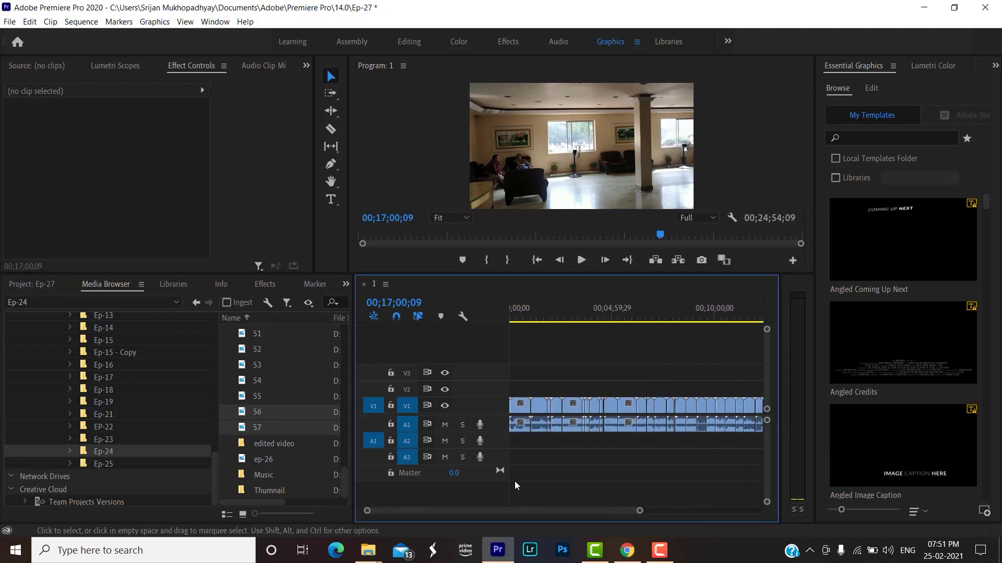
{"action": "left_click_drag", "start_coordinate": [620, 511], "coordinate": [692, 511]}
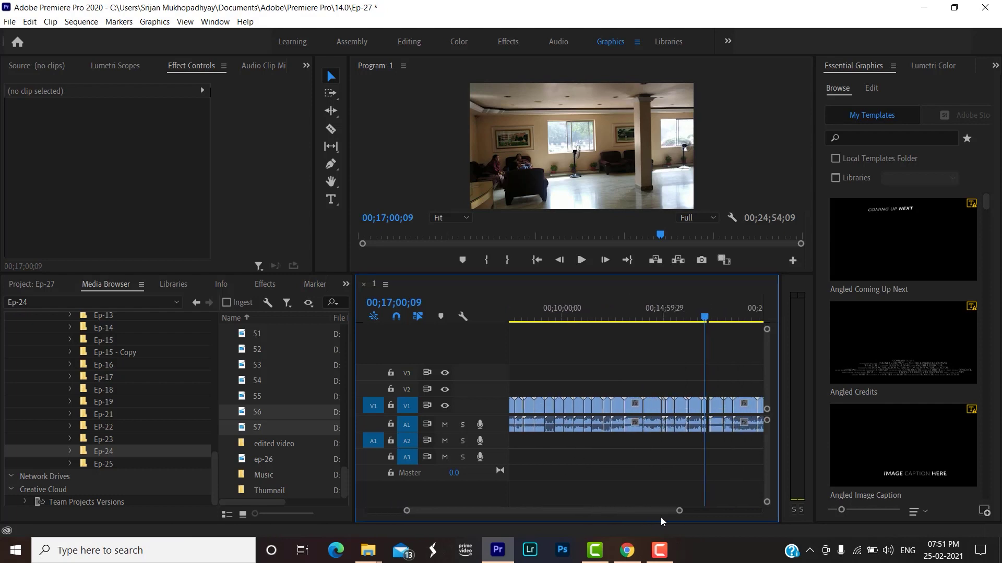
{"action": "left_click", "coordinate": [708, 406]}
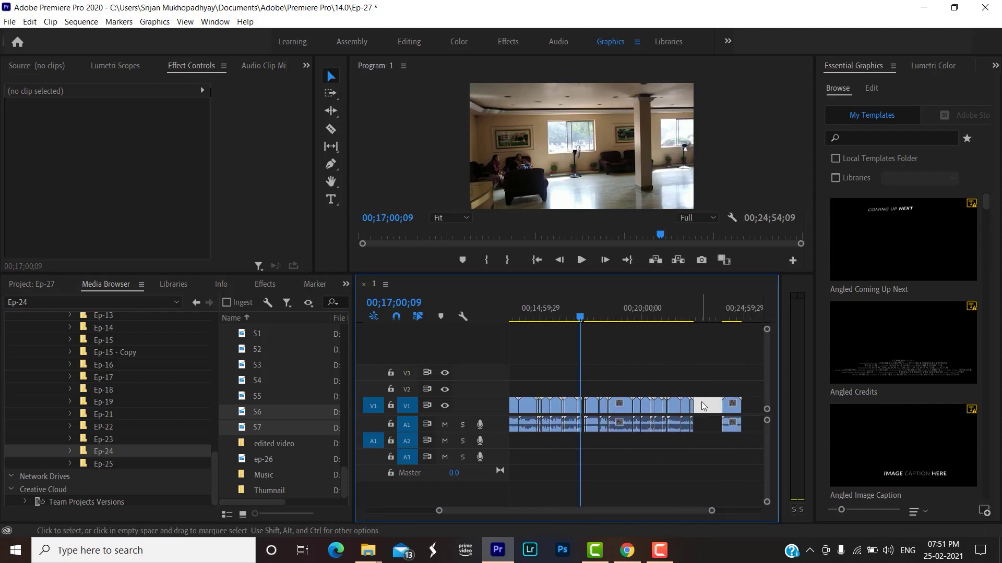
{"action": "key", "text": "Delete"}
Step: Zoom the timeline to the first 10 minutes and return the playhead to the sequence start
{"action": "left_click_drag", "start_coordinate": [711, 511], "coordinate": [756, 511]}
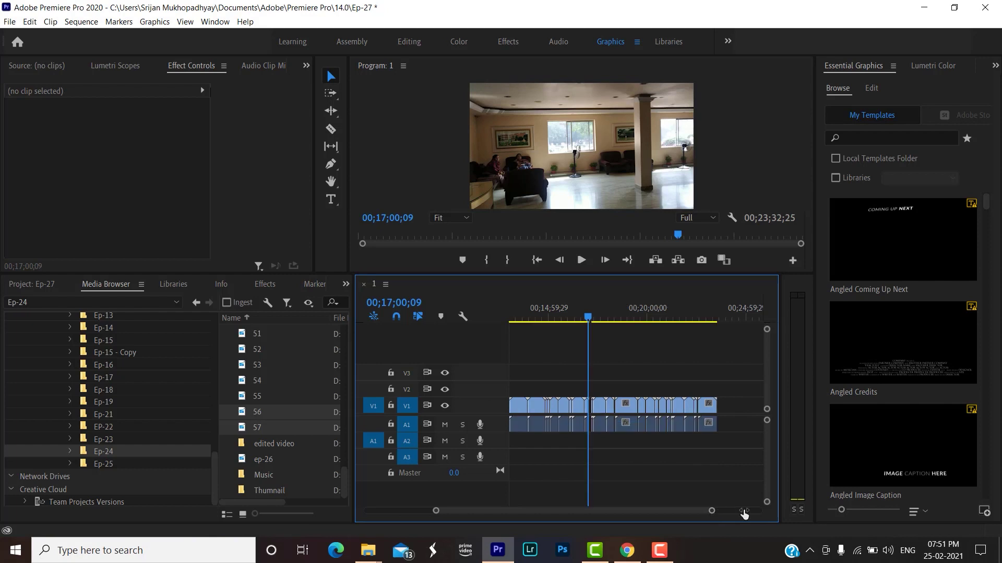
{"action": "left_click", "coordinate": [546, 319]}
{"action": "left_click_drag", "start_coordinate": [546, 320], "coordinate": [526, 319]}
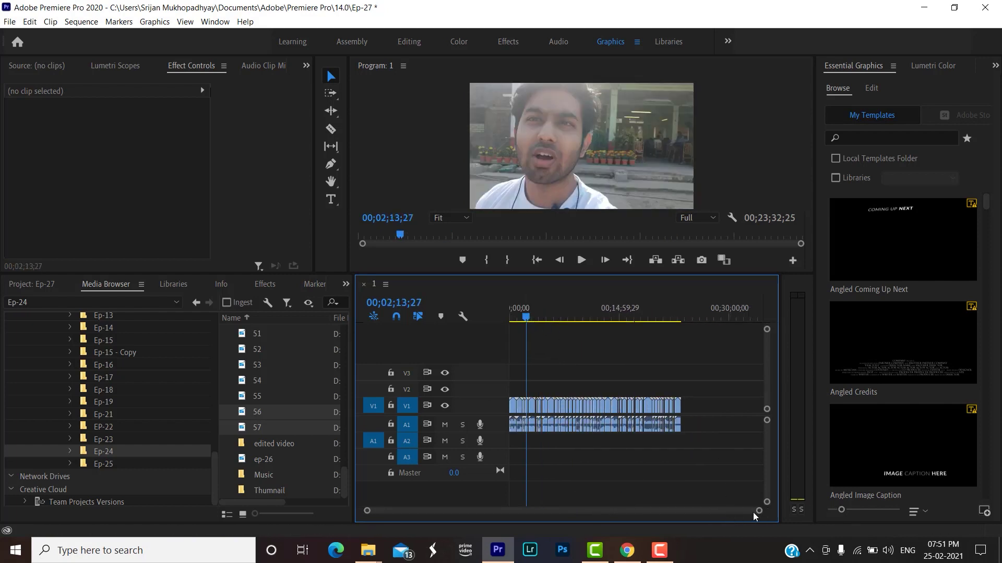
{"action": "left_click_drag", "start_coordinate": [760, 513], "coordinate": [667, 512]}
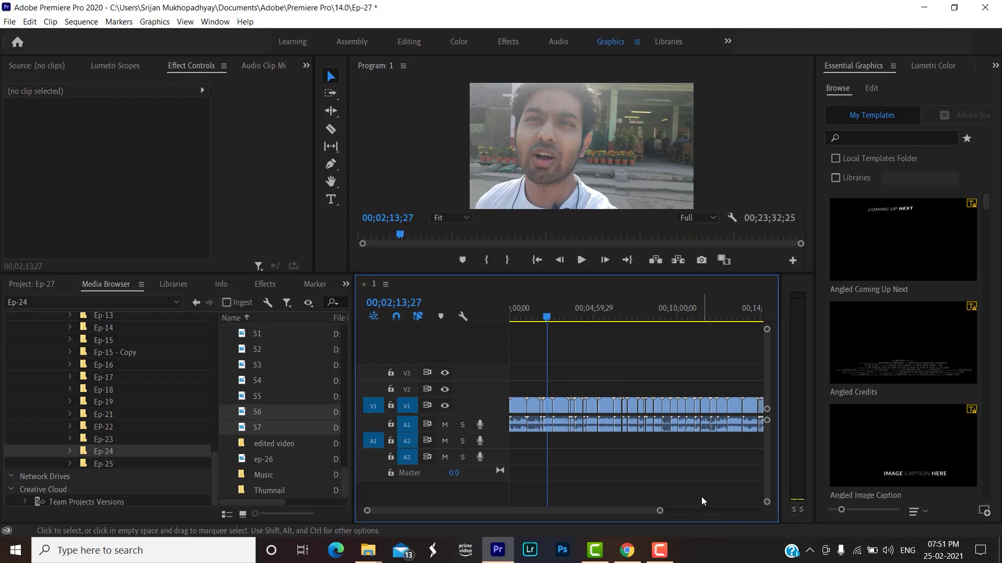
{"action": "left_click_drag", "start_coordinate": [667, 509], "coordinate": [627, 509]}
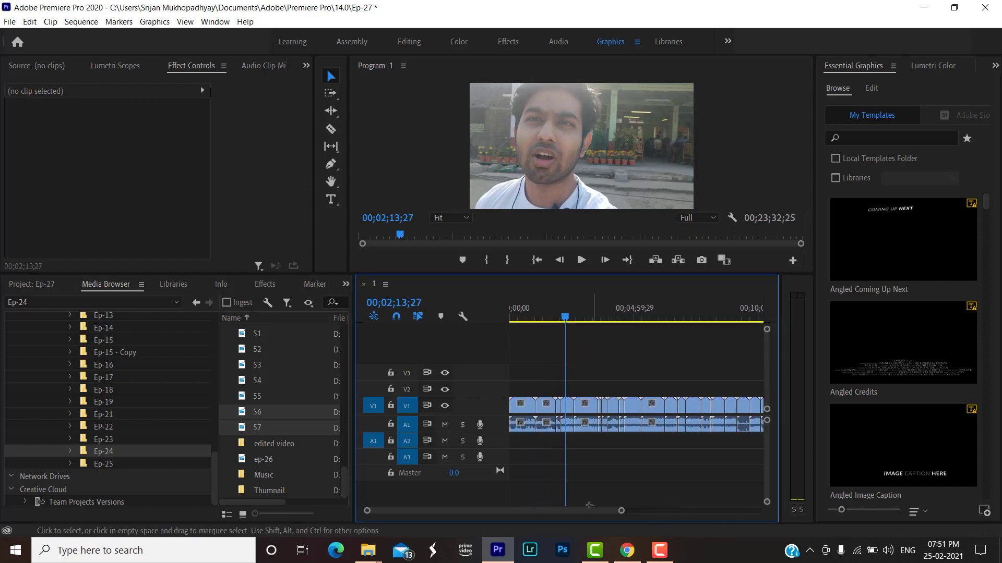
{"action": "left_click", "coordinate": [591, 316]}
{"action": "left_click_drag", "start_coordinate": [593, 317], "coordinate": [464, 317]}
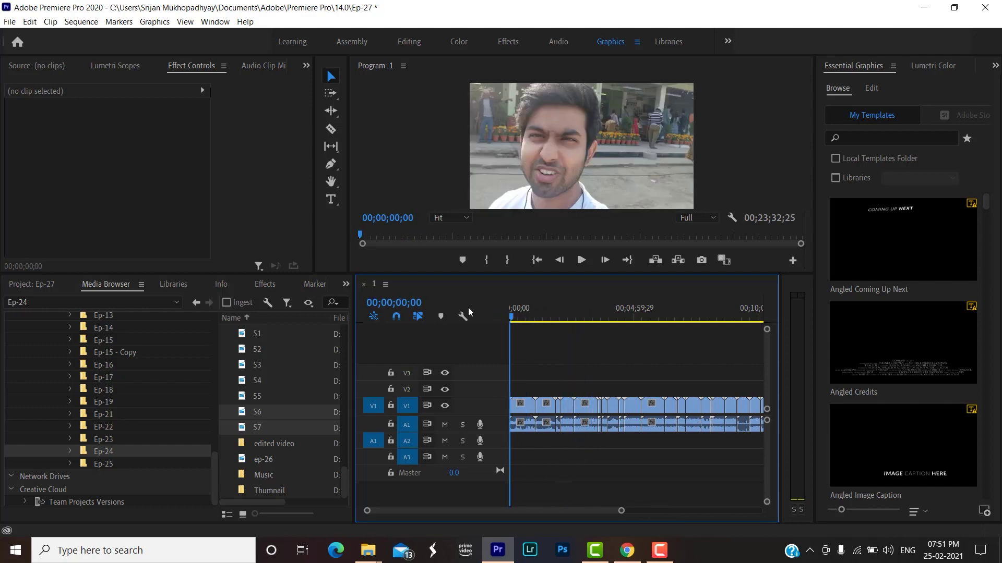
{"action": "left_click_drag", "start_coordinate": [621, 511], "coordinate": [627, 511]}
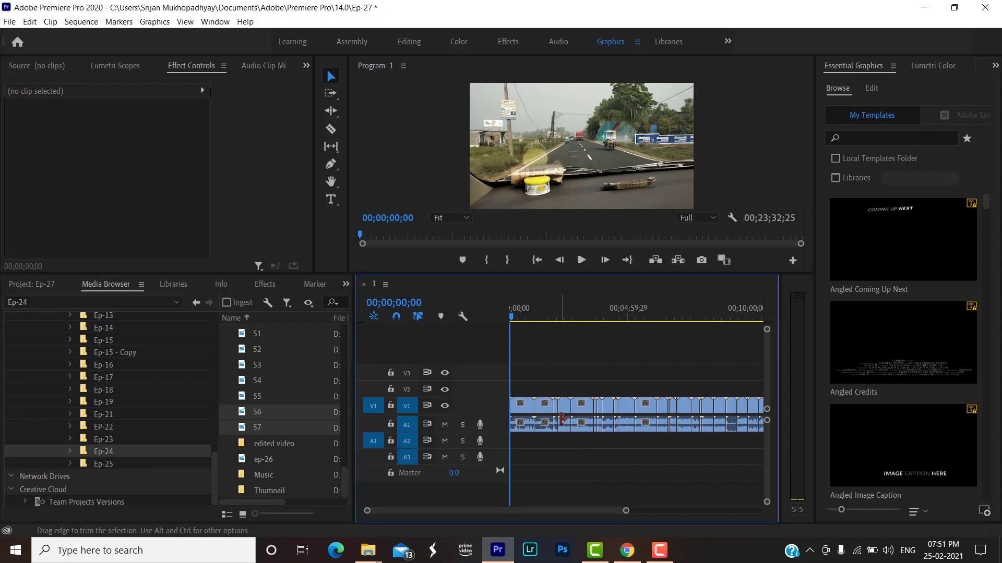
Step: In the Effects panel, peek at Video and Audio Transitions, then expand Lumetri Presets to show Cinematic, Filmstocks and other looks
{"action": "left_click", "coordinate": [267, 286]}
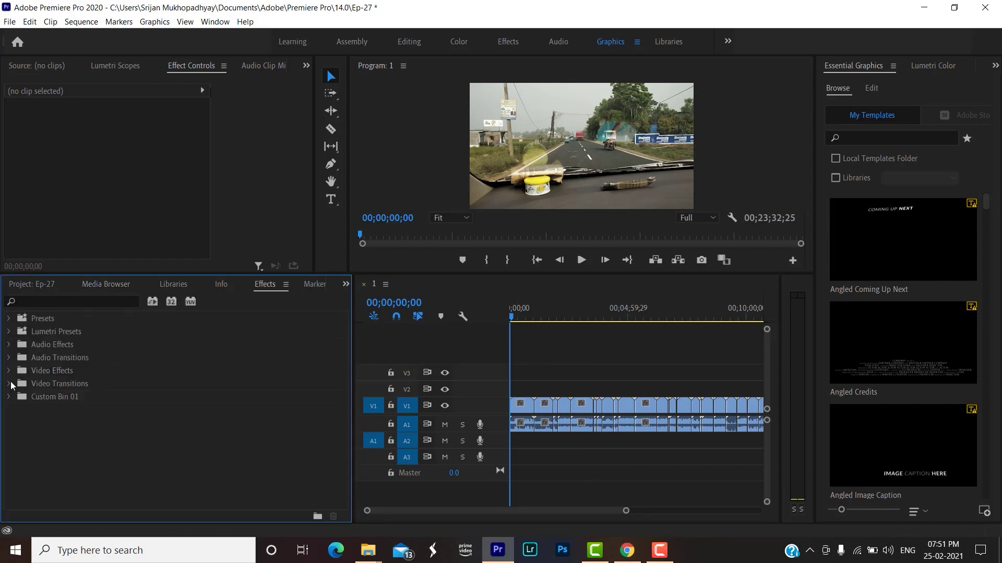
{"action": "left_click", "coordinate": [9, 383]}
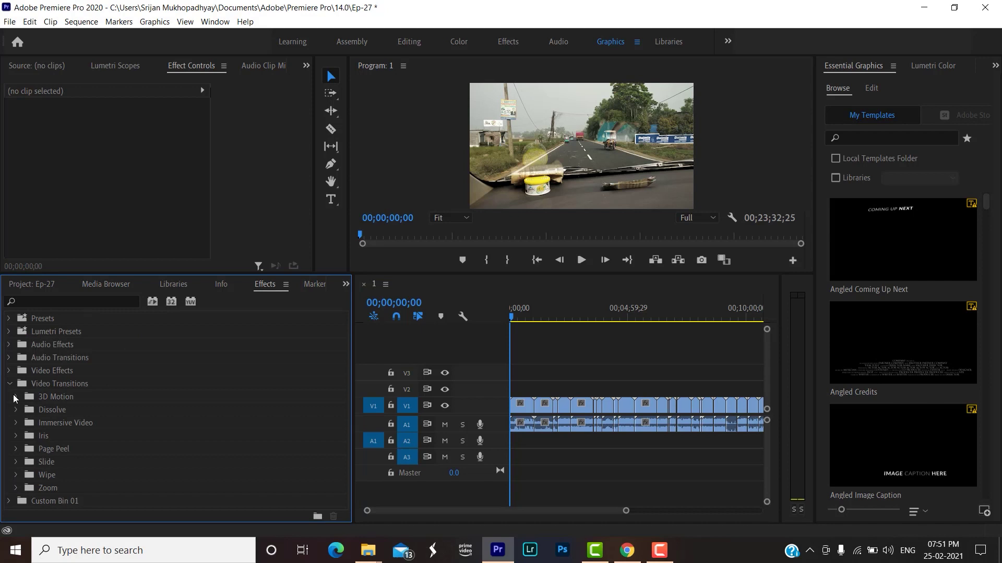
{"action": "left_click", "coordinate": [10, 385]}
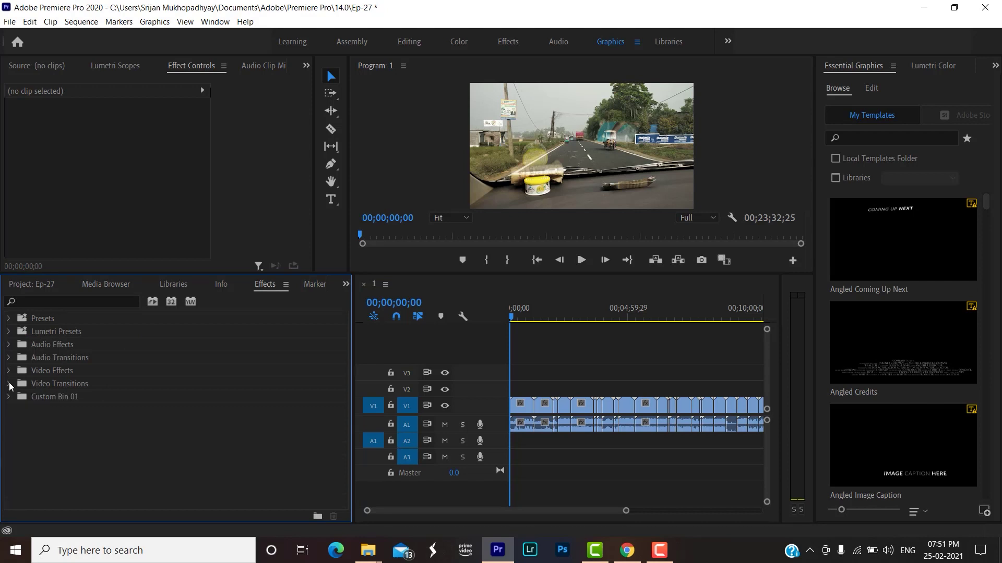
{"action": "left_click", "coordinate": [7, 358]}
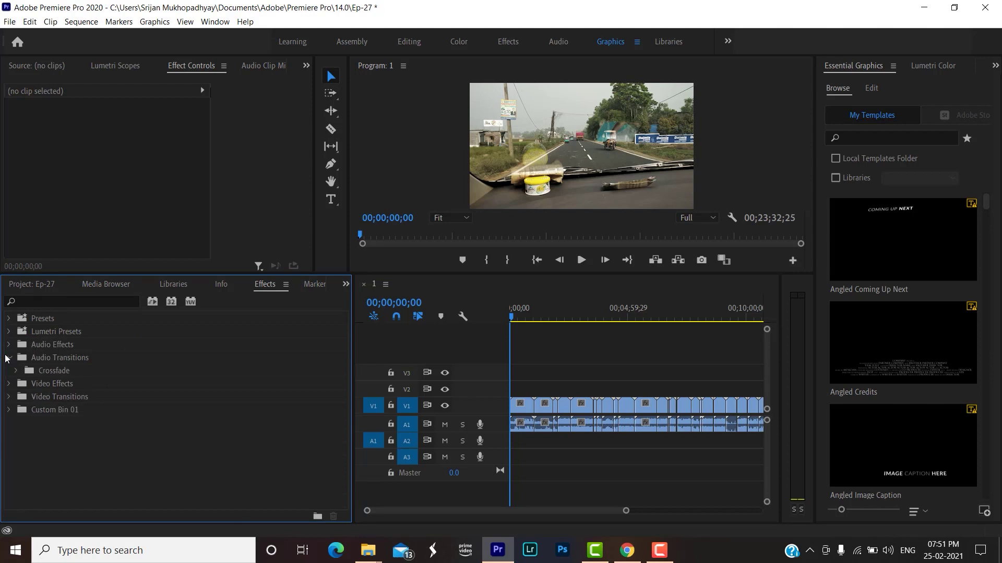
{"action": "left_click", "coordinate": [8, 358]}
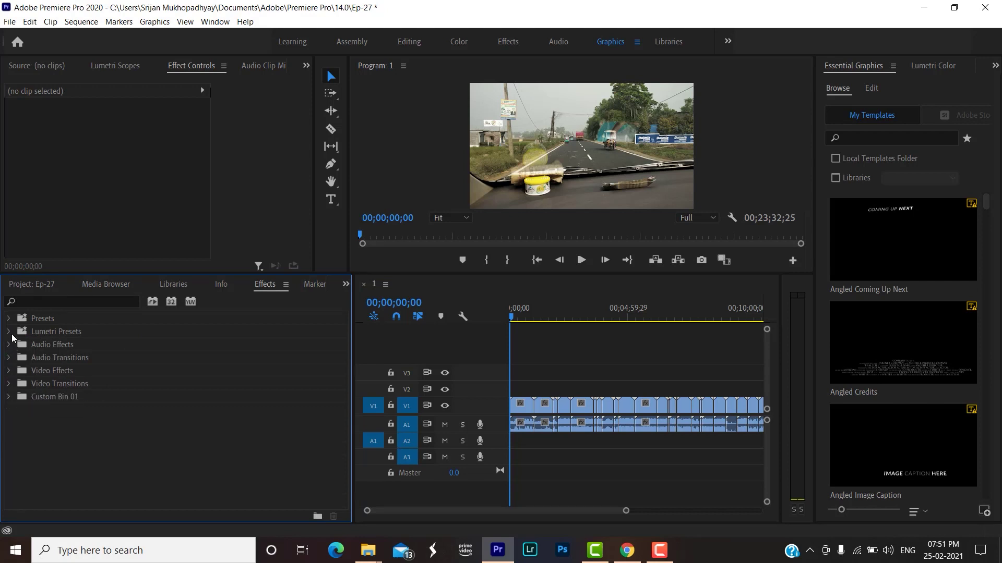
{"action": "left_click", "coordinate": [10, 332]}
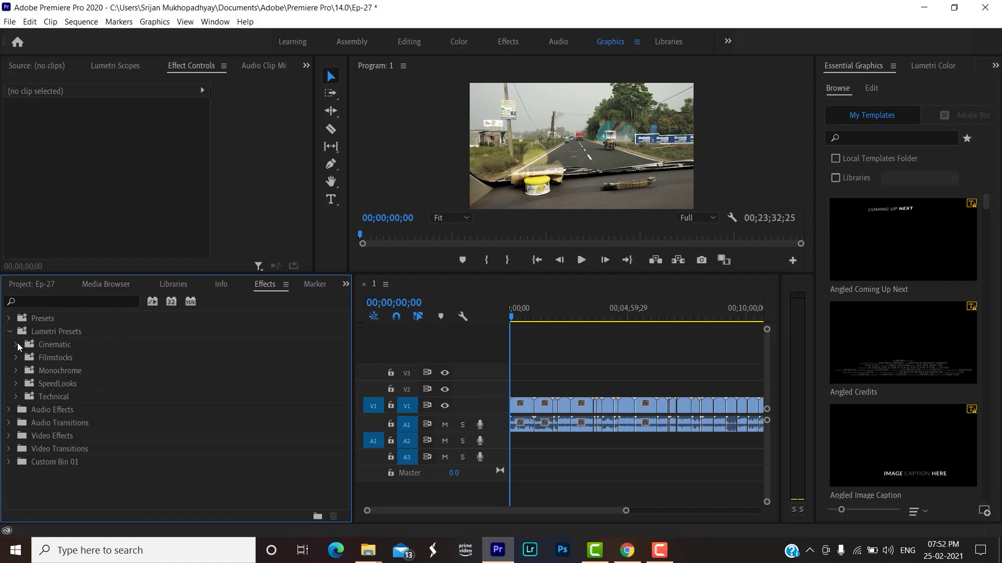
{"action": "left_click", "coordinate": [107, 285]}
{"action": "left_click", "coordinate": [164, 287]}
{"action": "left_click", "coordinate": [256, 285]}
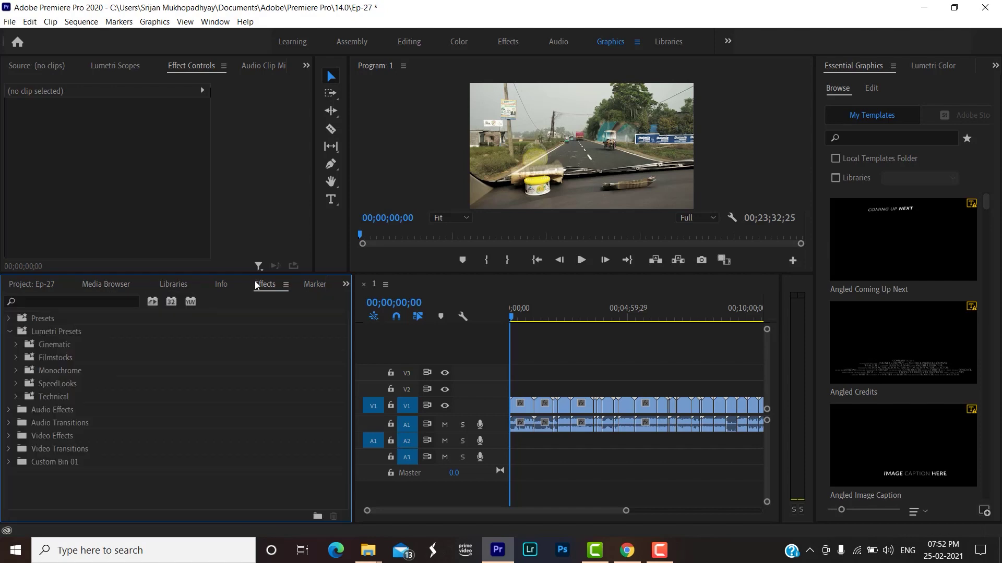